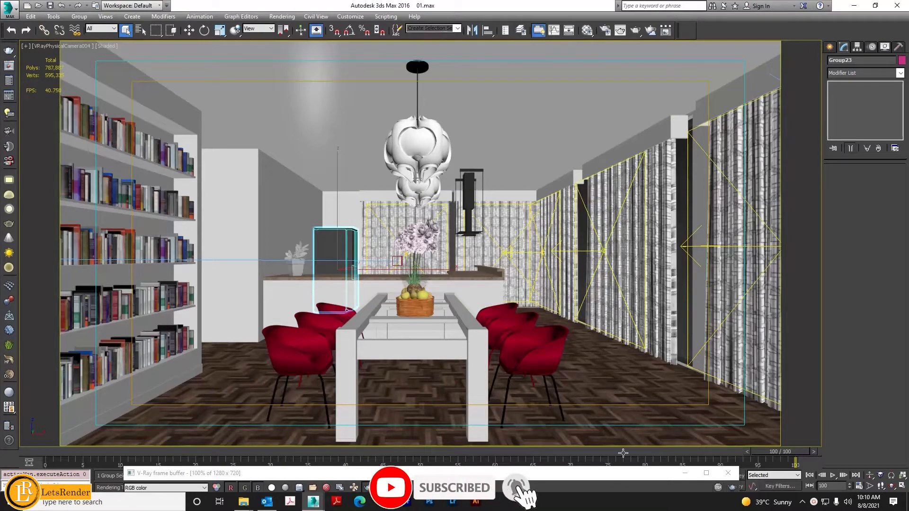
Bring up the V-Ray frame buffer to review the rendered window region, and shift it aside to uncover the scene.
{"action": "double_click", "coordinate": [585, 475]}
{"action": "left_click_drag", "start_coordinate": [588, 231], "coordinate": [600, 107]}
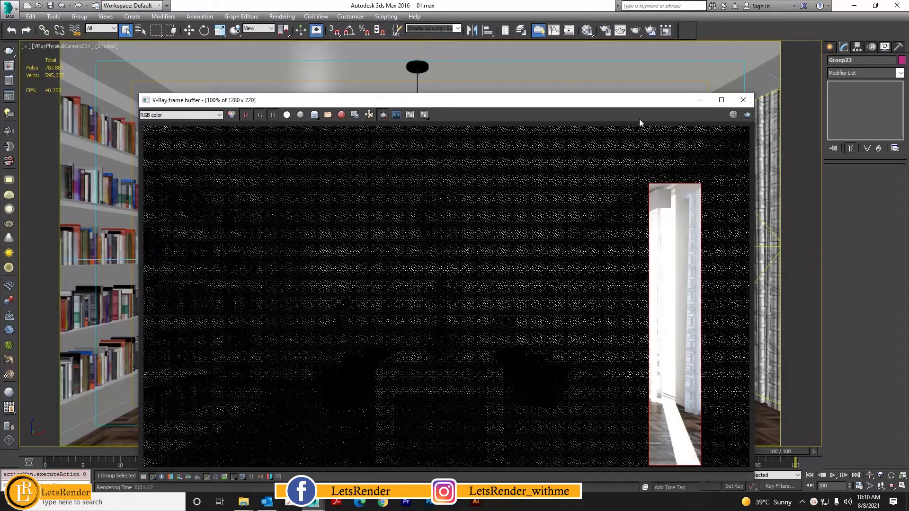
{"action": "left_click_drag", "start_coordinate": [668, 109], "coordinate": [632, 446]}
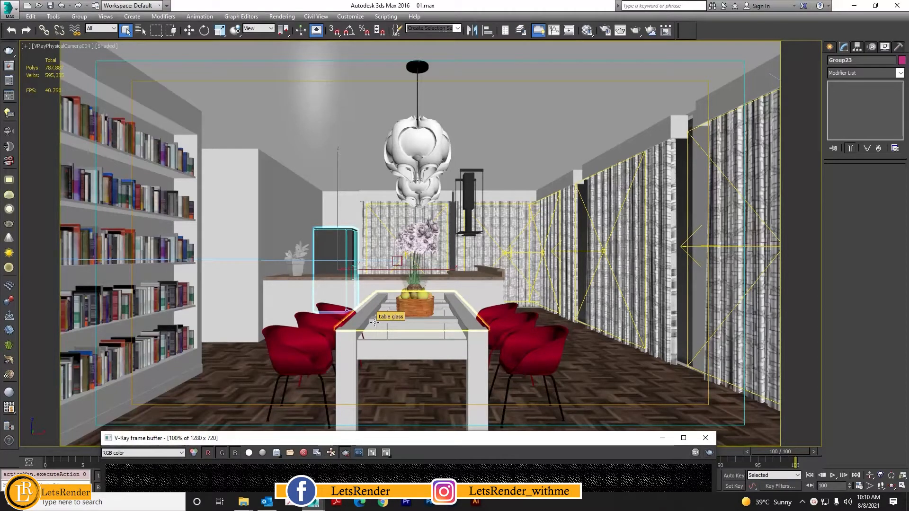
Select the VRayLight plane at the nearest window and review its skylight portal options alongside the rendered region.
{"action": "left_click", "coordinate": [659, 238]}
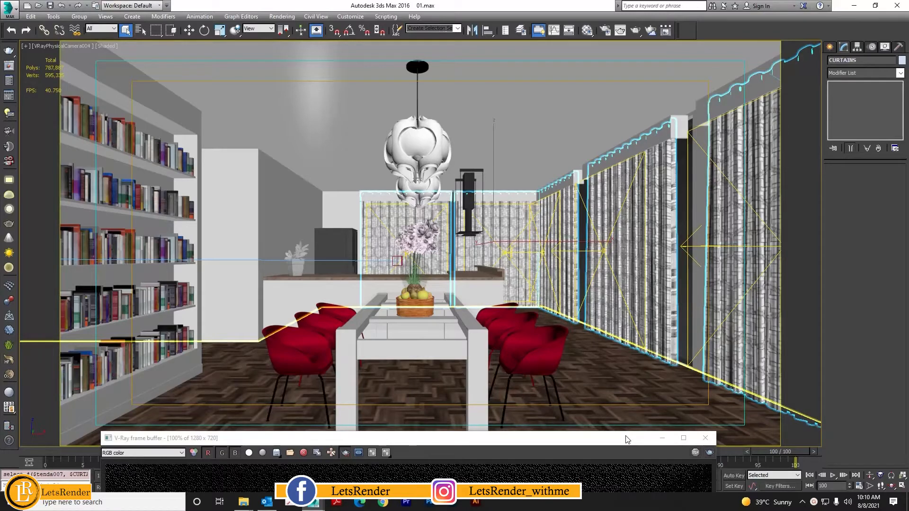
{"action": "left_click", "coordinate": [690, 246]}
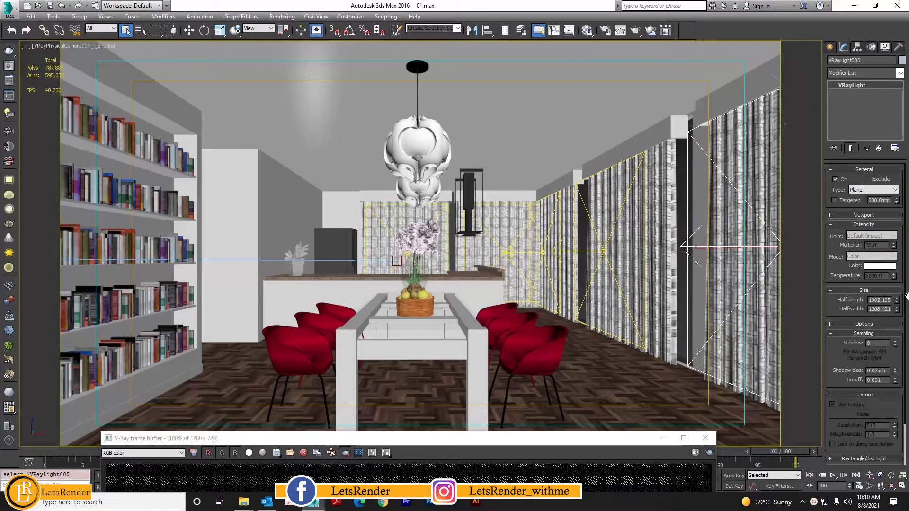
{"action": "left_click", "coordinate": [852, 324]}
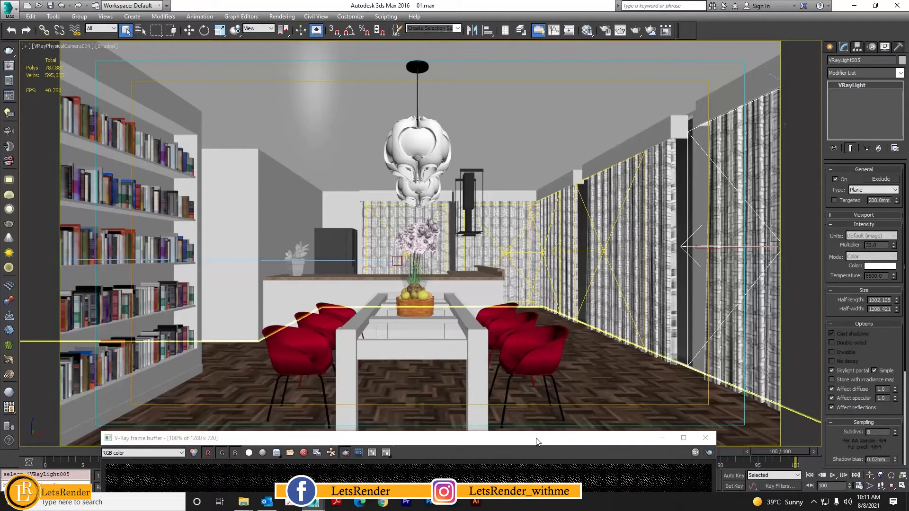
{"action": "left_click_drag", "start_coordinate": [537, 441], "coordinate": [541, 66]}
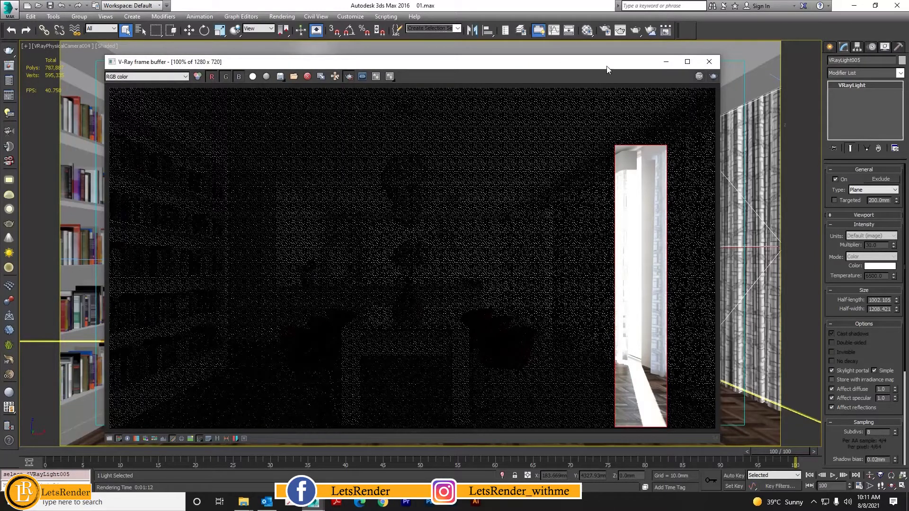
{"action": "left_click_drag", "start_coordinate": [606, 66], "coordinate": [583, 70]}
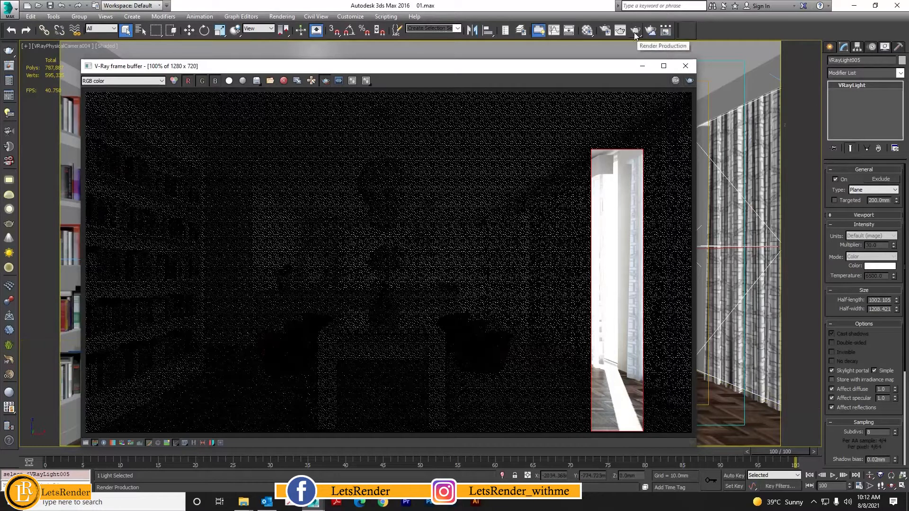
Show the V-Ray color mapping settings in Render Setup and sample pixel colors on the sunlit floor and window.
{"action": "left_click", "coordinate": [607, 35]}
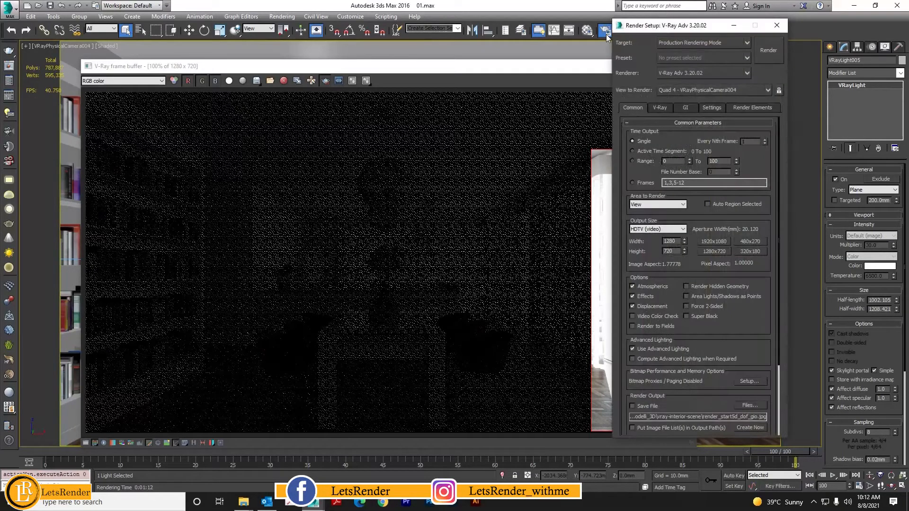
{"action": "left_click_drag", "start_coordinate": [677, 32], "coordinate": [729, 27]}
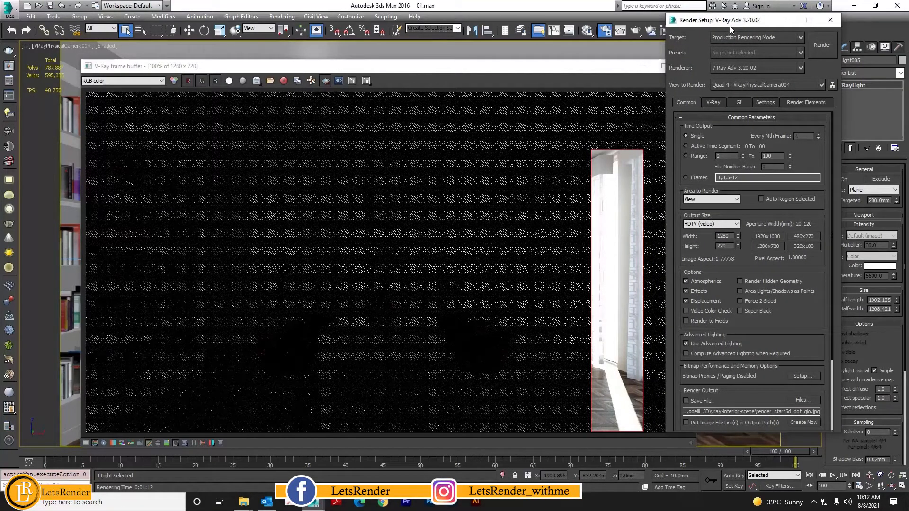
{"action": "left_click", "coordinate": [715, 102]}
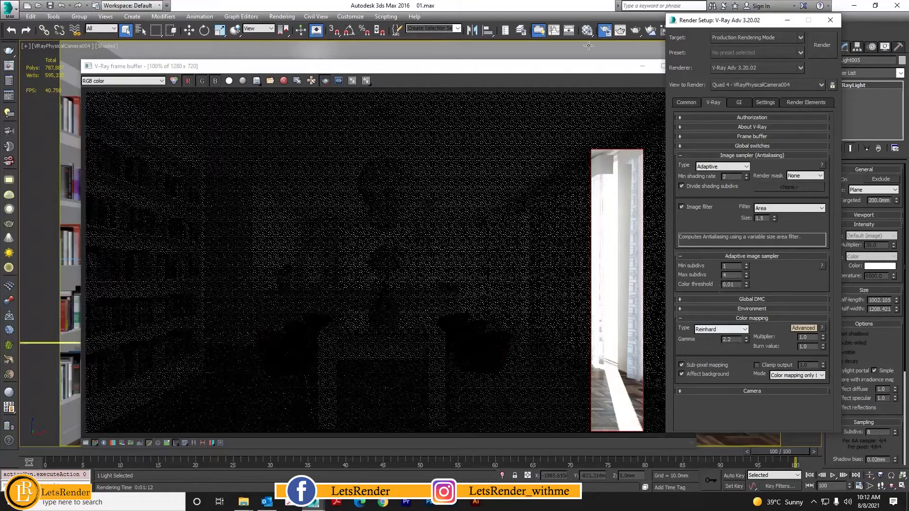
{"action": "left_click_drag", "start_coordinate": [592, 66], "coordinate": [554, 61]}
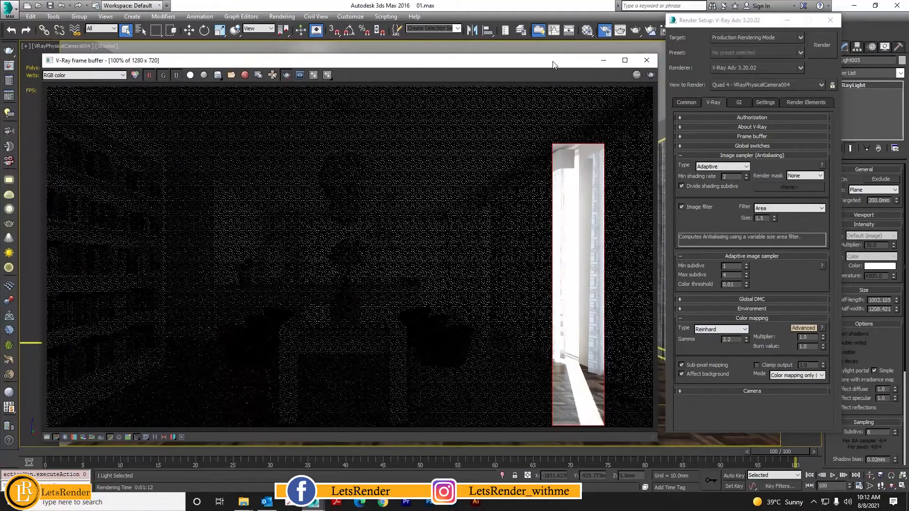
{"action": "right_click", "coordinate": [578, 382]}
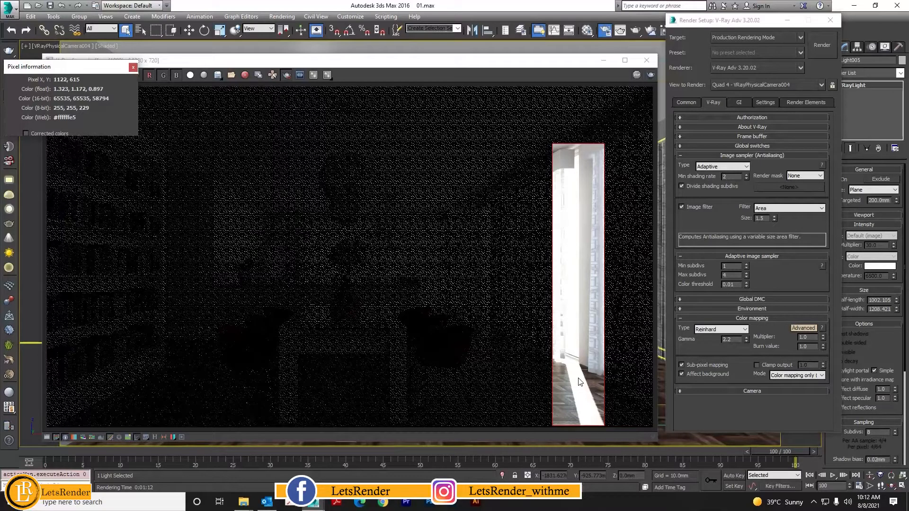
{"action": "right_click", "coordinate": [570, 283]}
Change the color mapping type to Exponential and re-render the window region.
{"action": "left_click", "coordinate": [707, 332]}
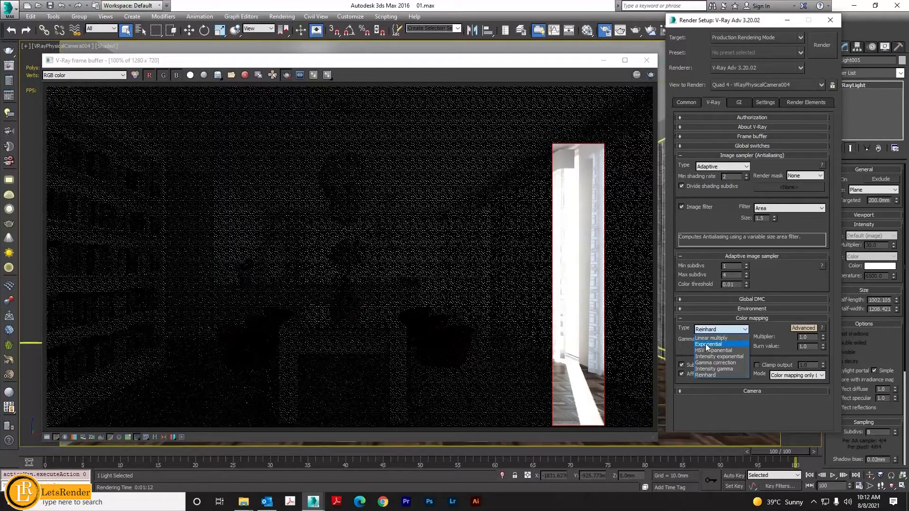
{"action": "left_click", "coordinate": [741, 376]}
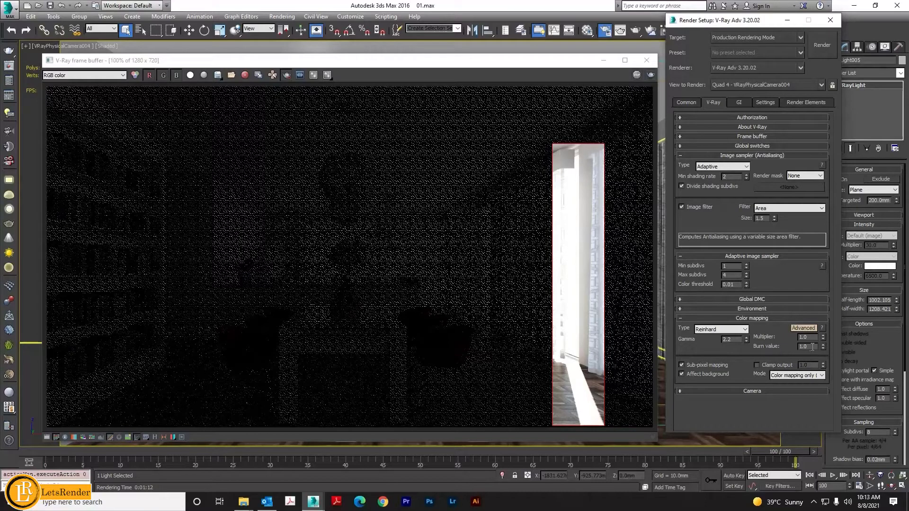
{"action": "left_click", "coordinate": [720, 330]}
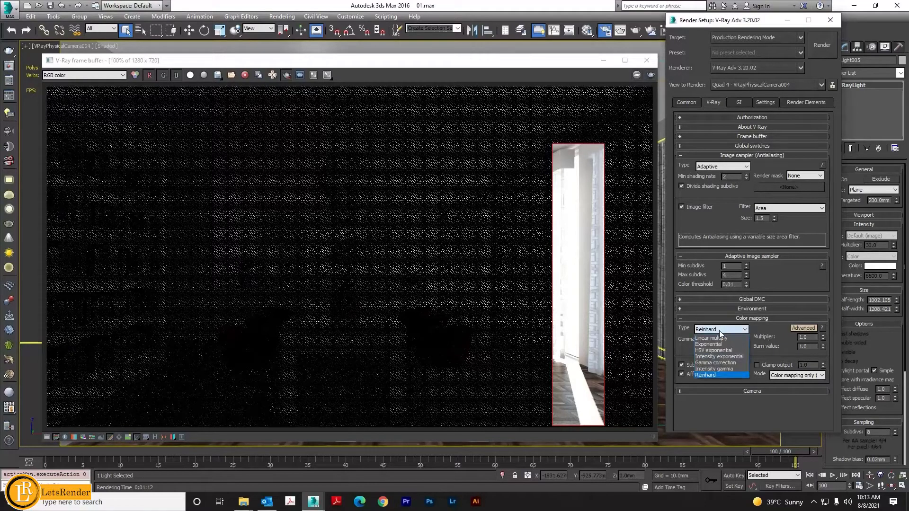
{"action": "left_click", "coordinate": [710, 345]}
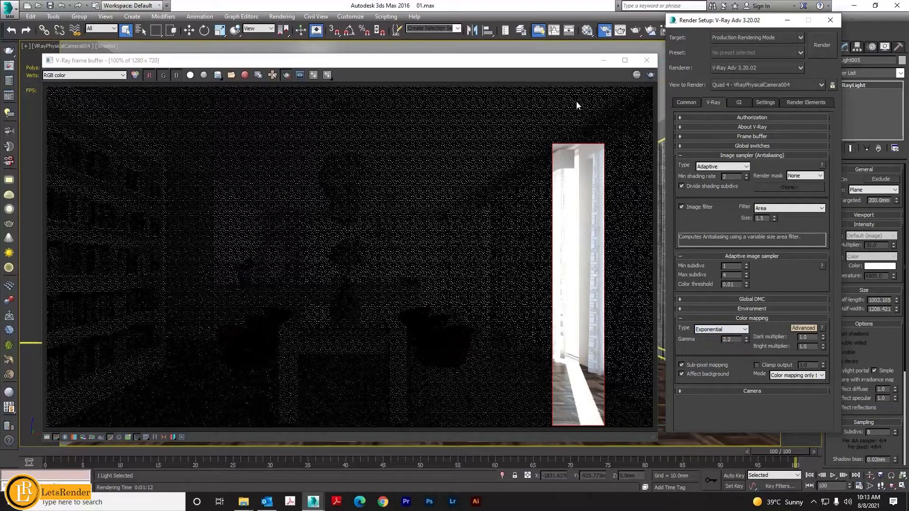
{"action": "left_click_drag", "start_coordinate": [579, 65], "coordinate": [542, 58]}
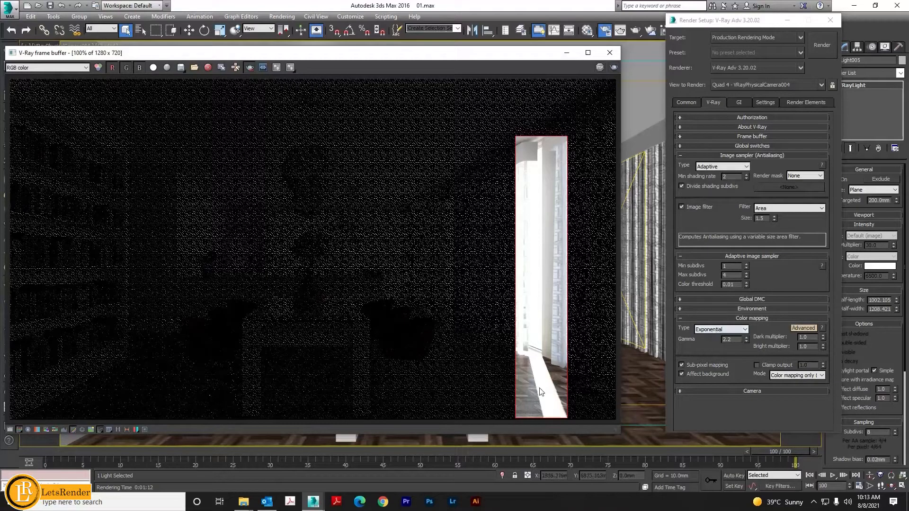
{"action": "left_click", "coordinate": [614, 69]}
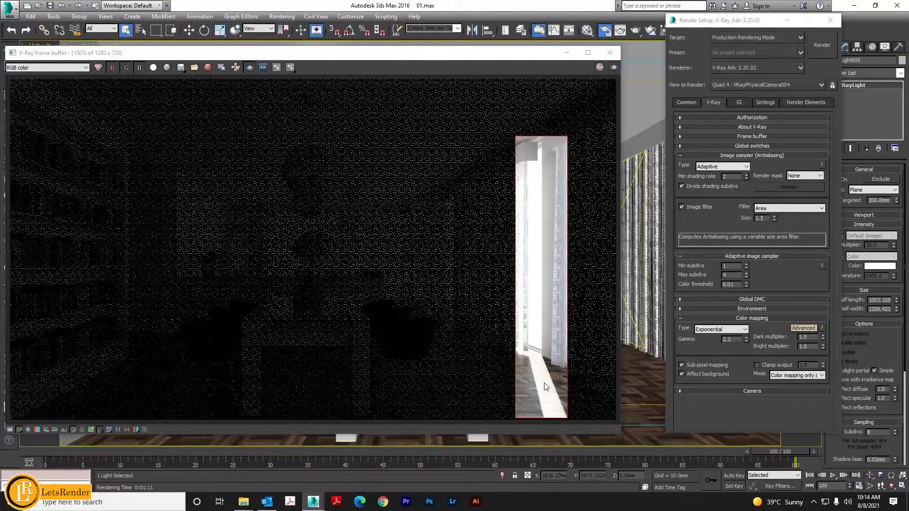
Recheck the color mapping types, keeping Exponential, and sample pixel colors on the sunlit floor and window of the new render.
{"action": "left_click", "coordinate": [716, 329]}
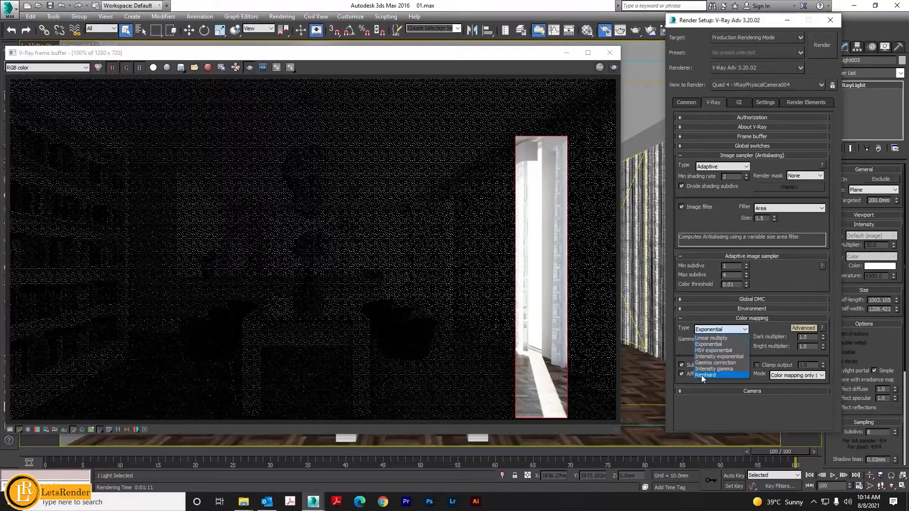
{"action": "left_click", "coordinate": [712, 345]}
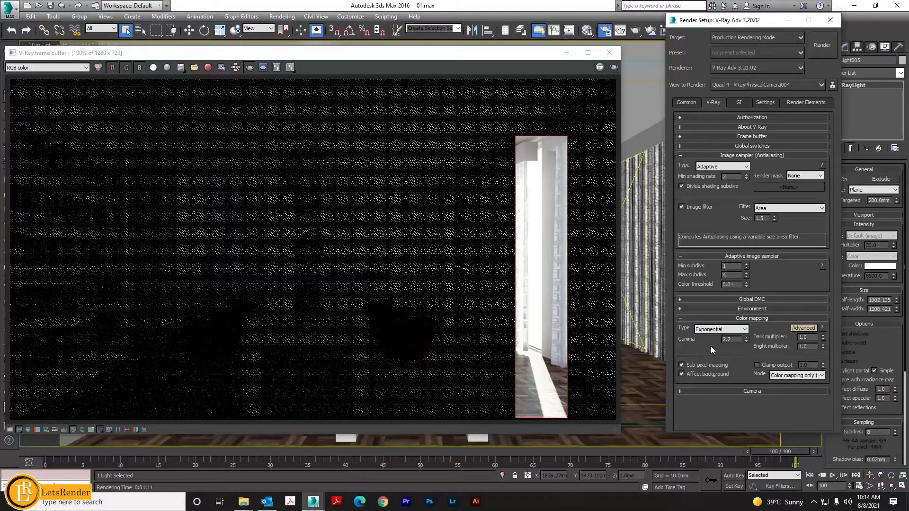
{"action": "right_click", "coordinate": [547, 389]}
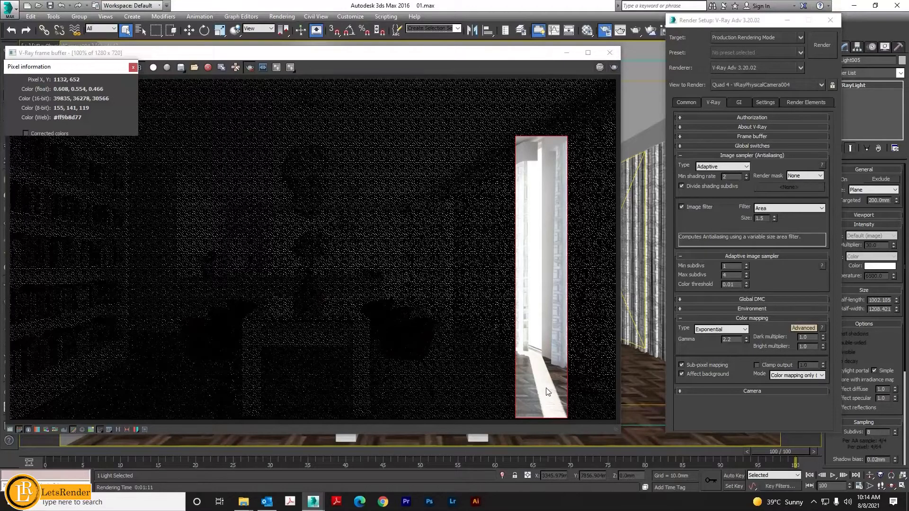
{"action": "right_click_drag", "start_coordinate": [546, 389], "coordinate": [534, 279]}
{"action": "right_click_drag", "start_coordinate": [533, 280], "coordinate": [533, 280]}
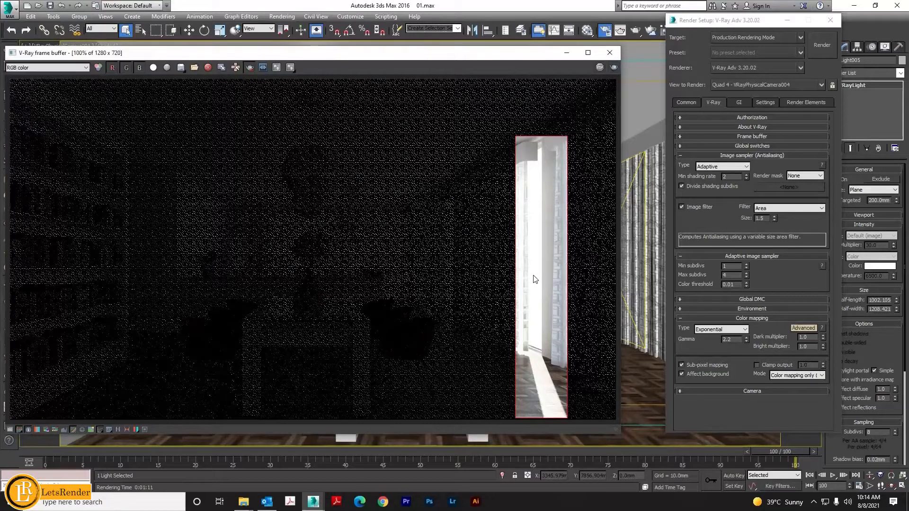
{"action": "left_click", "coordinate": [19, 431]}
{"action": "left_click_drag", "start_coordinate": [496, 53], "coordinate": [516, 54]}
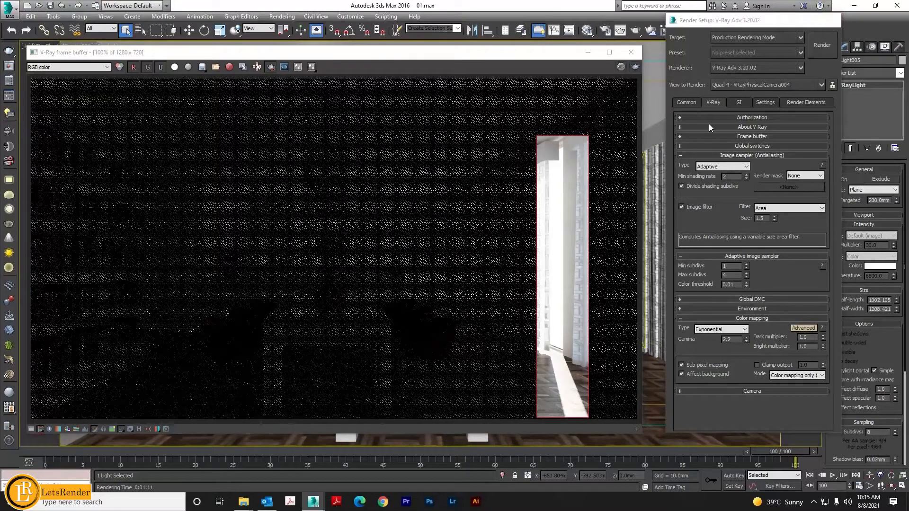
Close Render Setup, set the VRaySun's color mode to direct, and re-render the window region.
{"action": "left_click", "coordinate": [830, 21]}
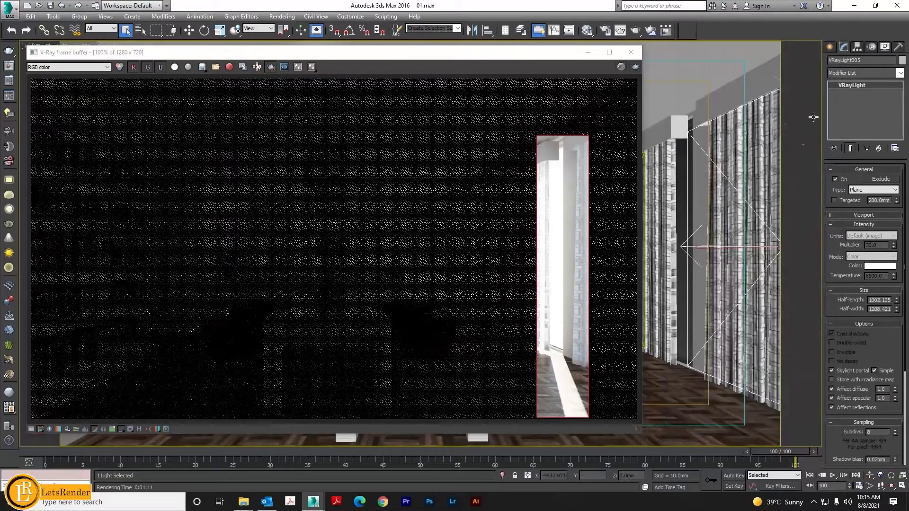
{"action": "left_click", "coordinate": [772, 77]}
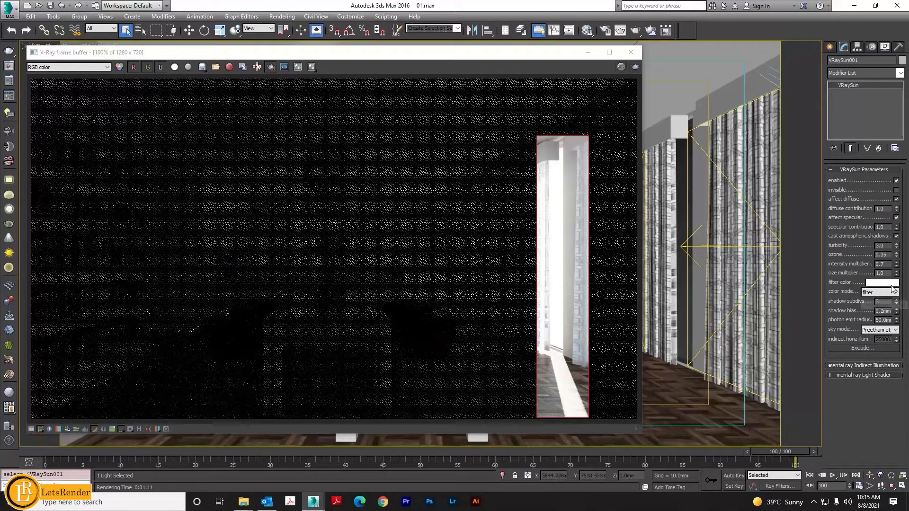
{"action": "left_click", "coordinate": [869, 294]}
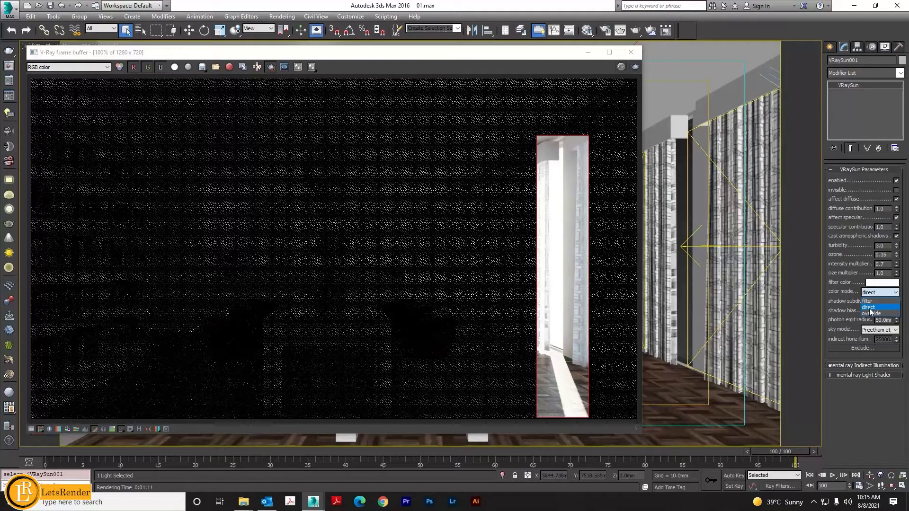
{"action": "left_click", "coordinate": [870, 309]}
{"action": "left_click", "coordinate": [635, 69]}
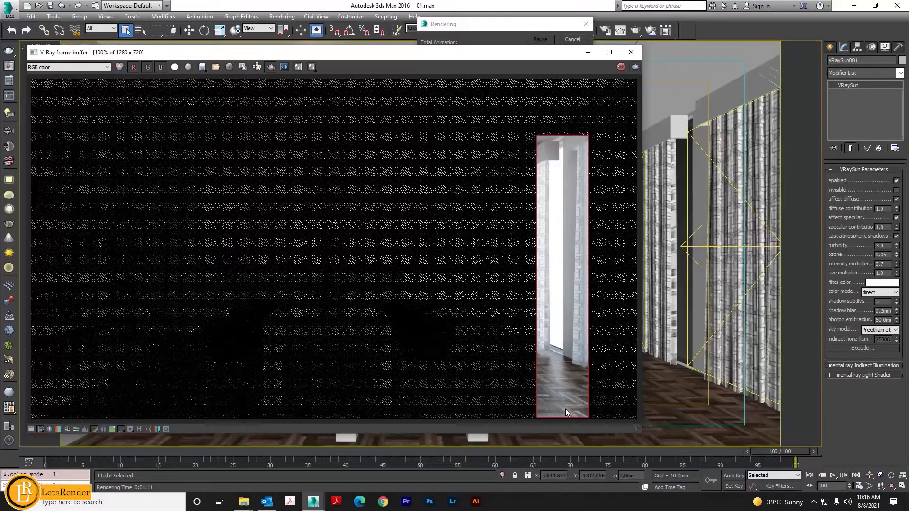
Examine the re-rendered curtains, window and wooden floor at 200% and 100% zoom in the frame buffer.
{"action": "scroll", "coordinate": [566, 408], "scroll_direction": "up", "scroll_amount": 1}
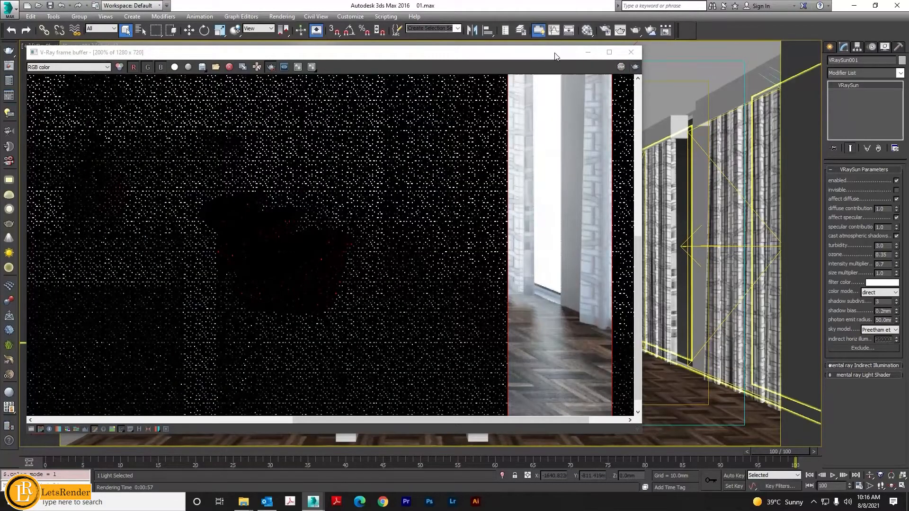
{"action": "left_click_drag", "start_coordinate": [555, 56], "coordinate": [554, 38]}
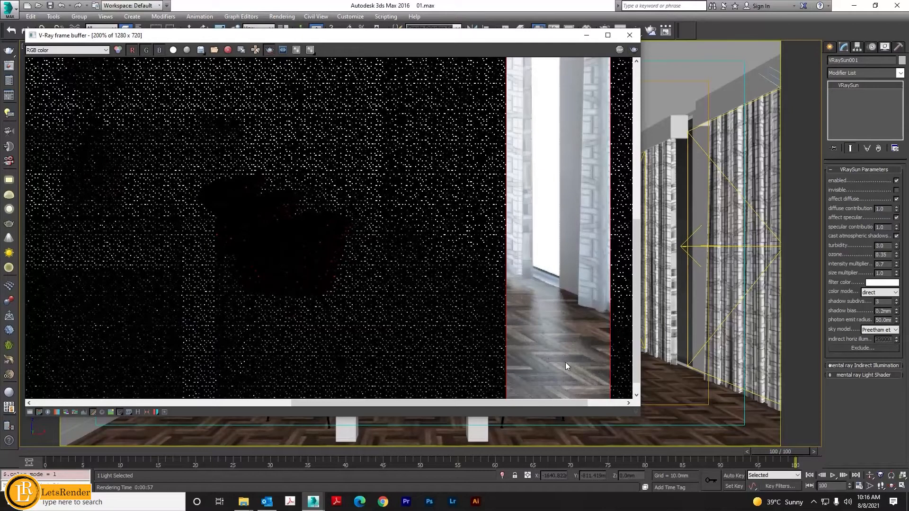
{"action": "scroll", "coordinate": [562, 353], "scroll_direction": "down", "scroll_amount": 2}
{"action": "scroll", "coordinate": [564, 350], "scroll_direction": "up", "scroll_amount": 1}
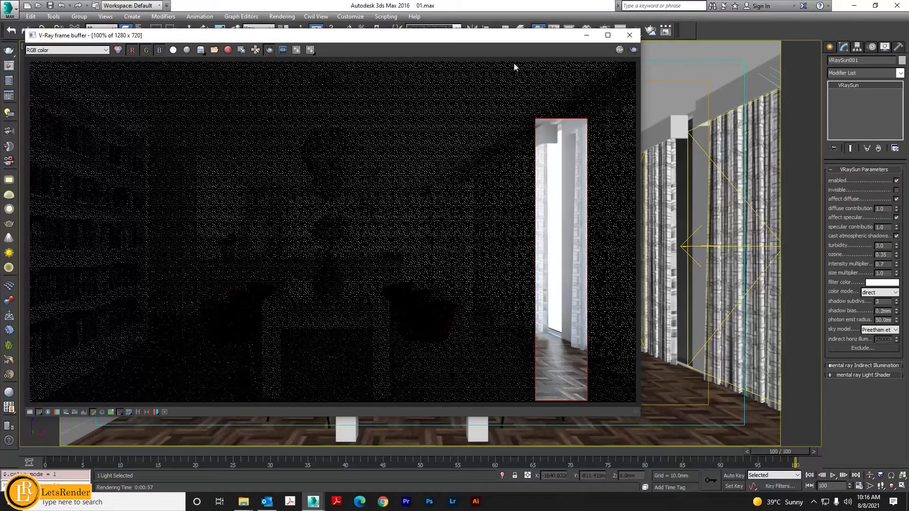
{"action": "left_click_drag", "start_coordinate": [535, 38], "coordinate": [587, 46]}
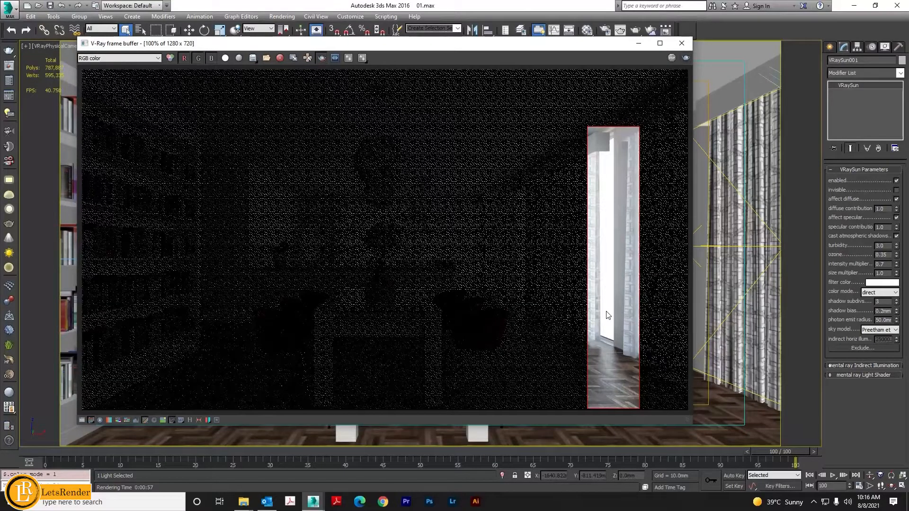
{"action": "left_click_drag", "start_coordinate": [531, 49], "coordinate": [574, 50]}
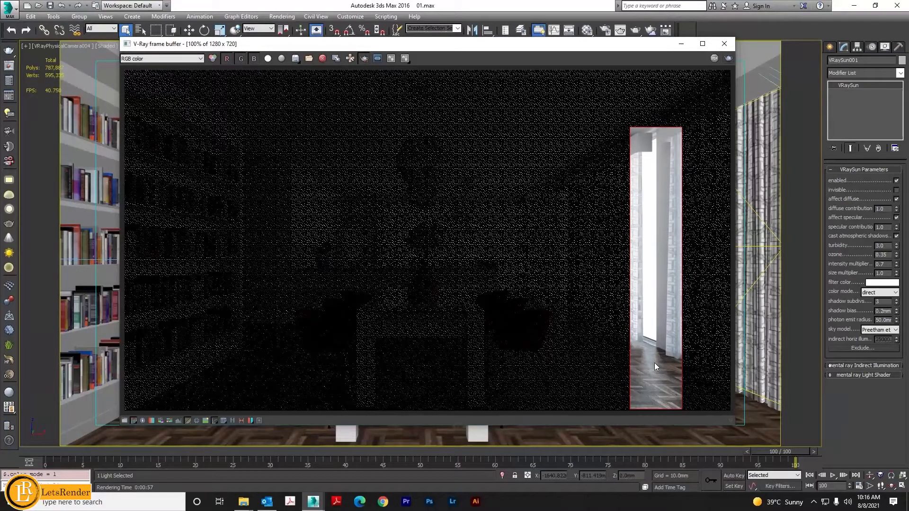
{"action": "left_click_drag", "start_coordinate": [506, 47], "coordinate": [560, 59]}
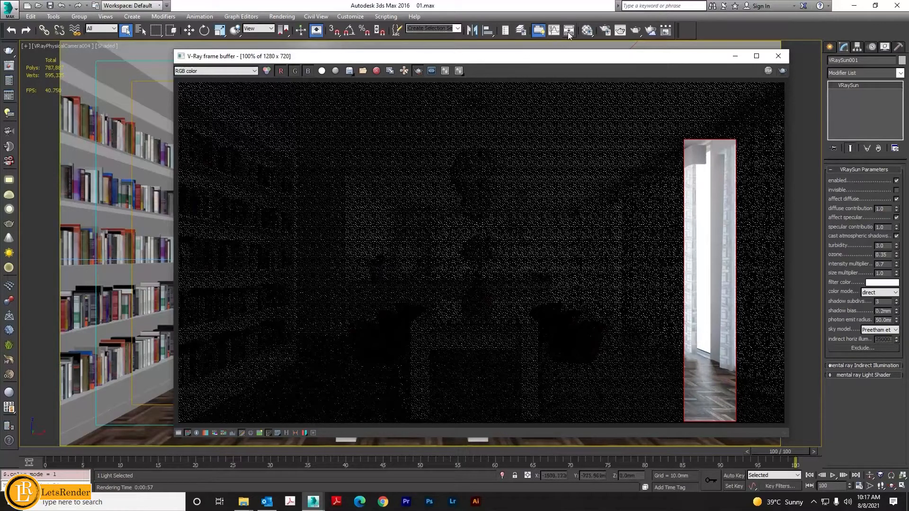
Open the Material Editor at the Velvet_Red material and draw a render region around the right-hand chair in the frame buffer.
{"action": "left_click", "coordinate": [587, 30]}
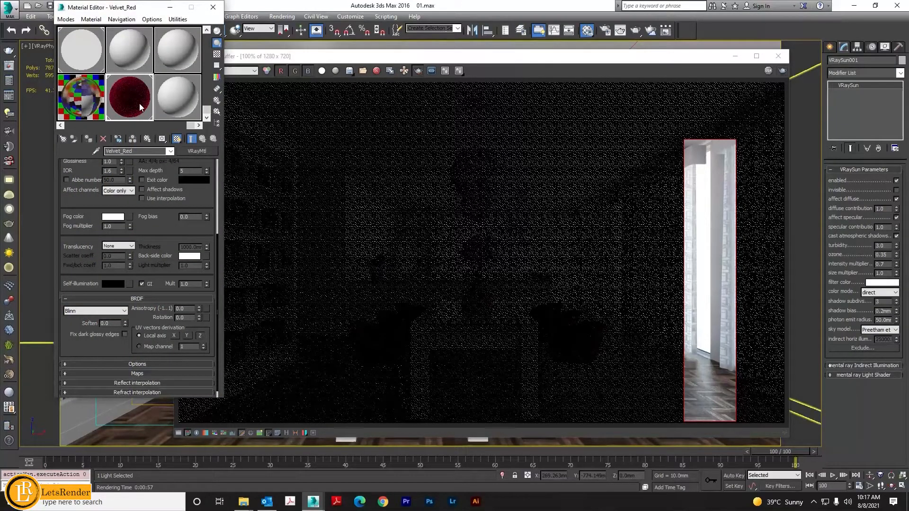
{"action": "scroll", "coordinate": [157, 223], "scroll_direction": "up", "scroll_amount": 4}
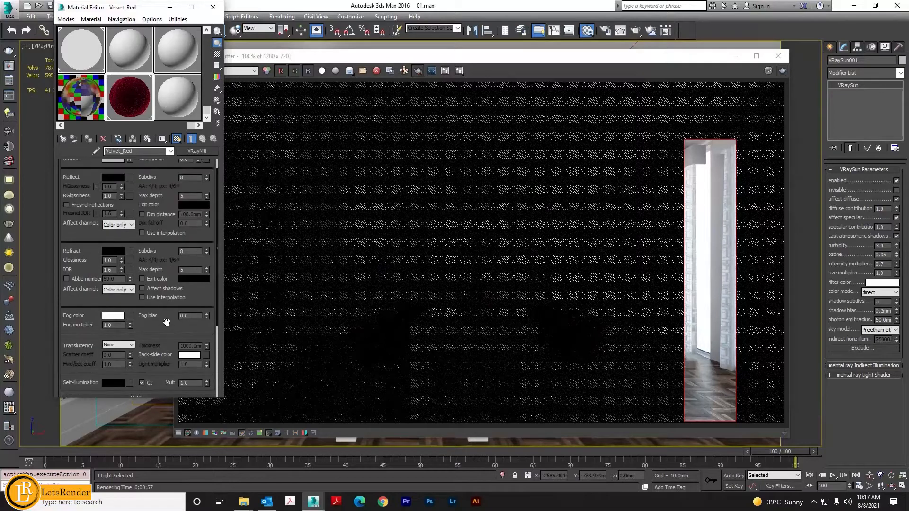
{"action": "left_click", "coordinate": [482, 151]}
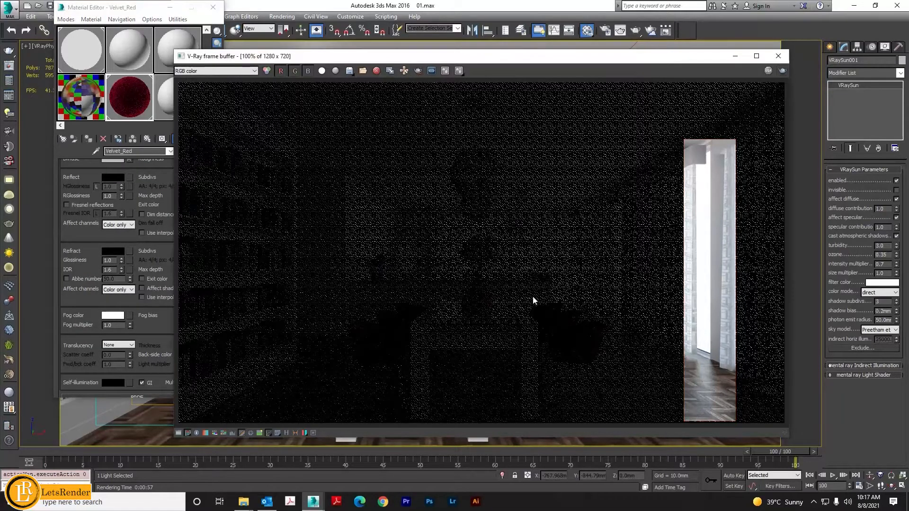
{"action": "left_click", "coordinate": [418, 72]}
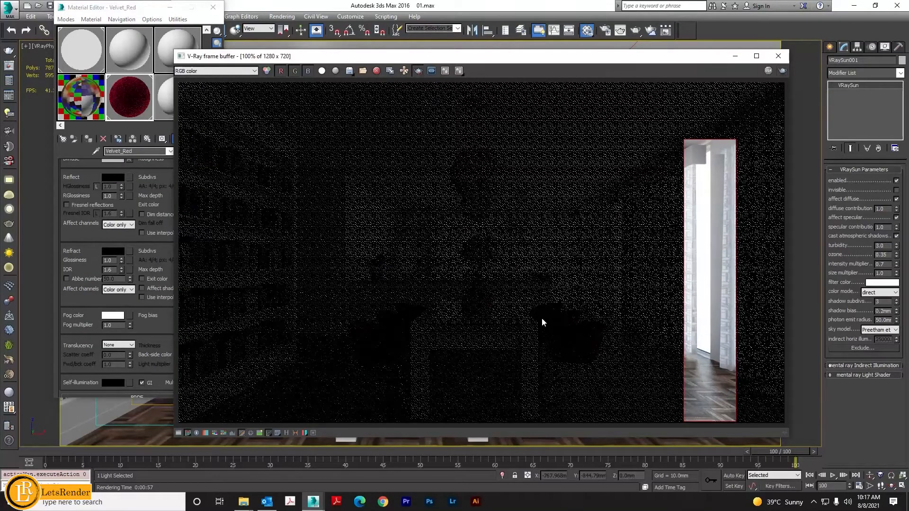
{"action": "left_click_drag", "start_coordinate": [538, 311], "coordinate": [612, 373]}
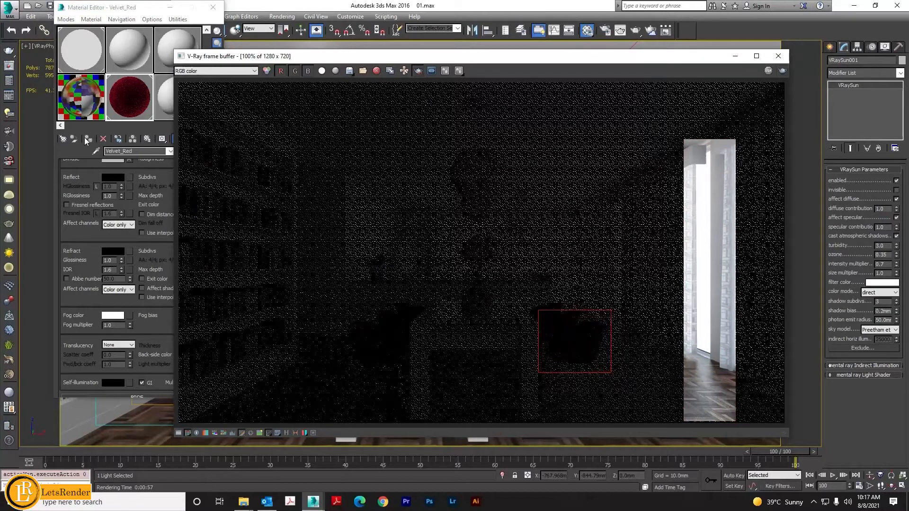
Inspect Velvet_Red's diffuse Falloff map and open the second Falloff map nested in its Away slot.
{"action": "left_click", "coordinate": [129, 9]}
{"action": "left_click_drag", "start_coordinate": [128, 9], "coordinate": [413, 64]}
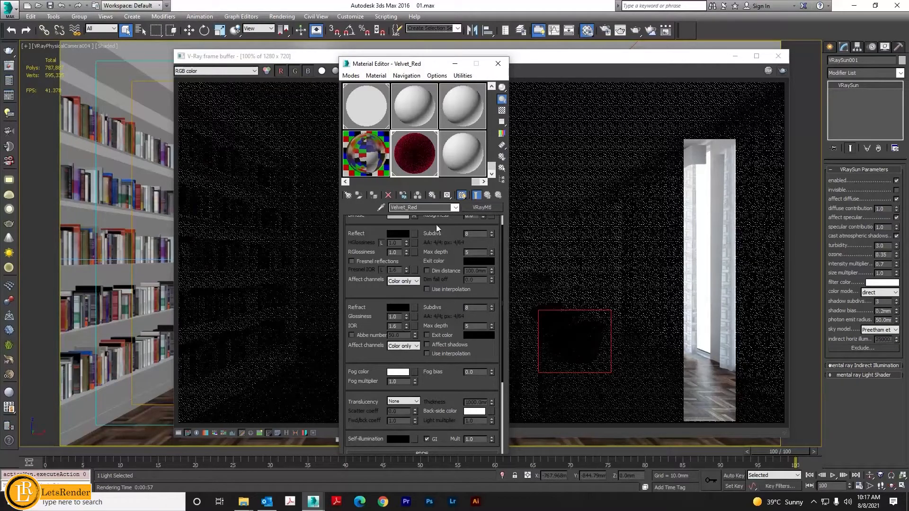
{"action": "scroll", "coordinate": [457, 237], "scroll_direction": "up", "scroll_amount": 1}
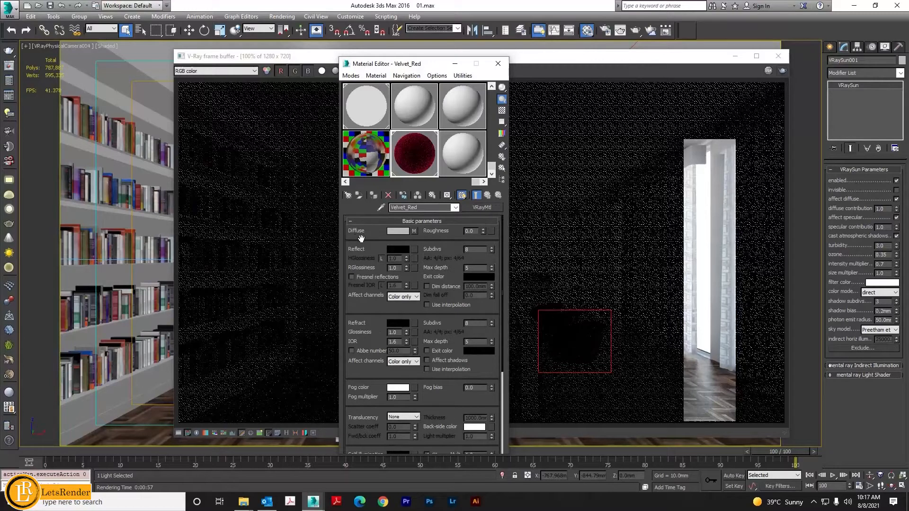
{"action": "left_click", "coordinate": [414, 231]}
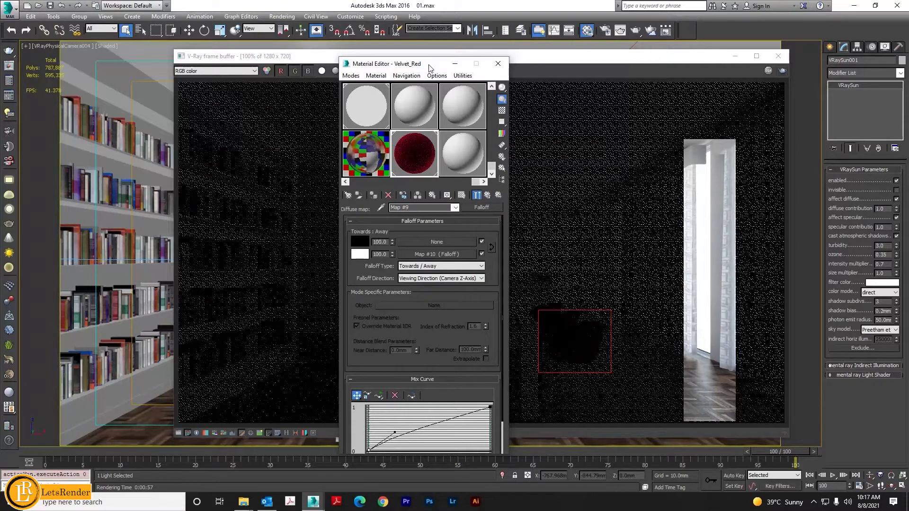
{"action": "left_click_drag", "start_coordinate": [430, 68], "coordinate": [424, 39]}
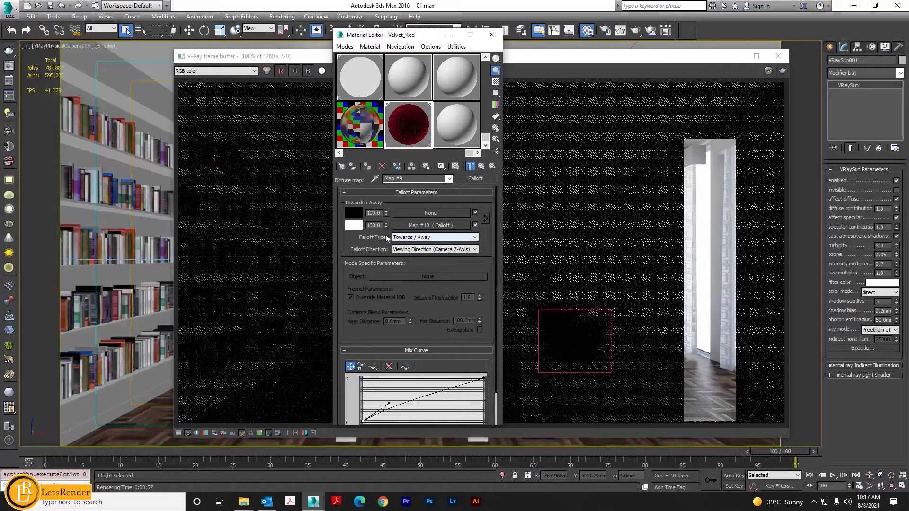
{"action": "left_click", "coordinate": [441, 226]}
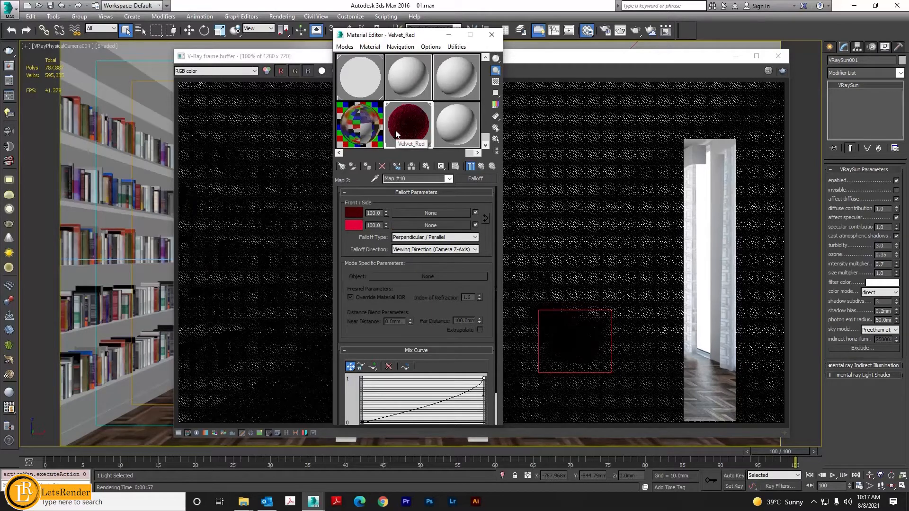
Check the nested Falloff map's front and side colors, then return to the Velvet_Red base parameters.
{"action": "left_click", "coordinate": [353, 214]}
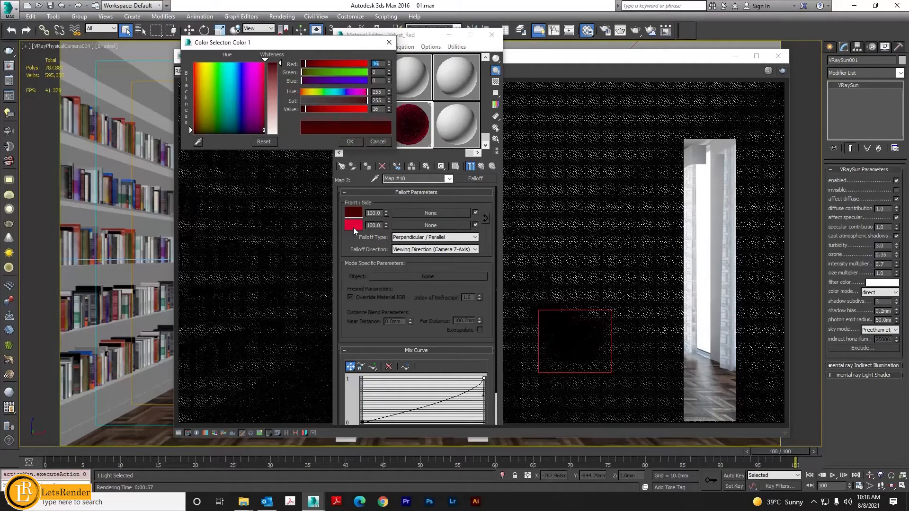
{"action": "left_click", "coordinate": [354, 226]}
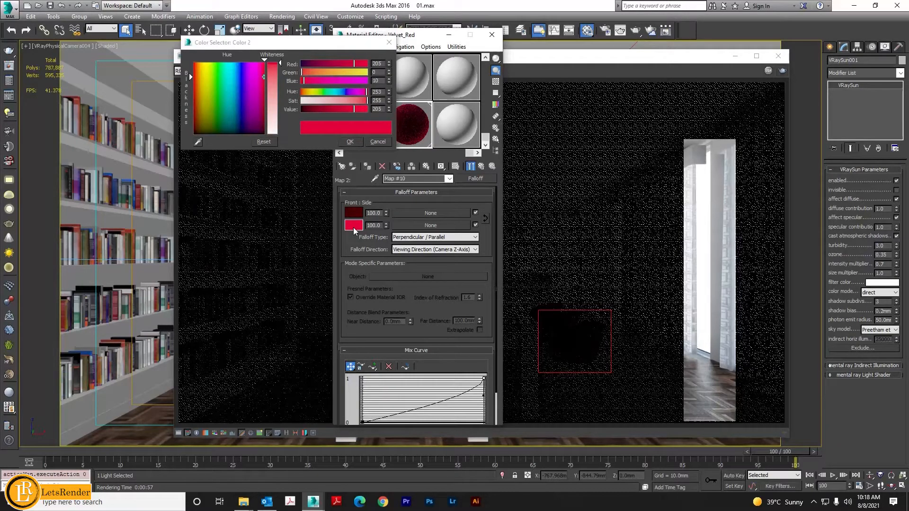
{"action": "left_click", "coordinate": [389, 43]}
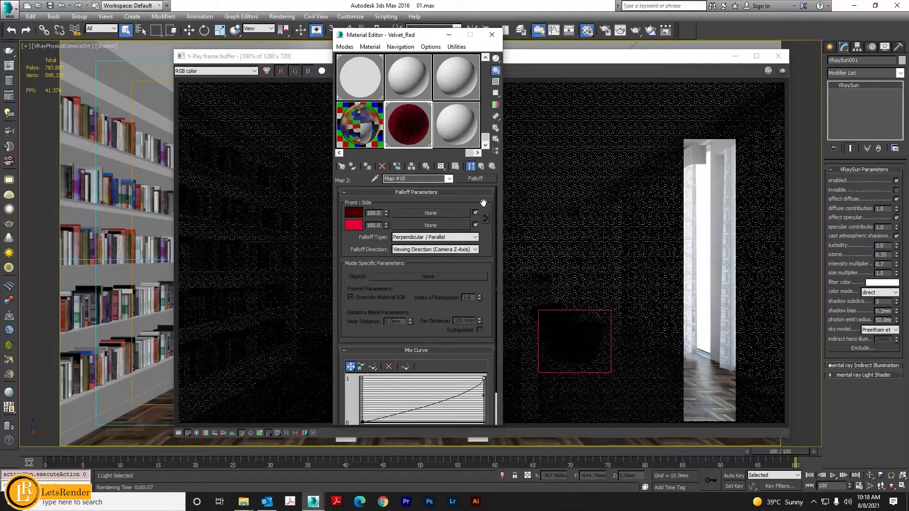
{"action": "left_click", "coordinate": [481, 166]}
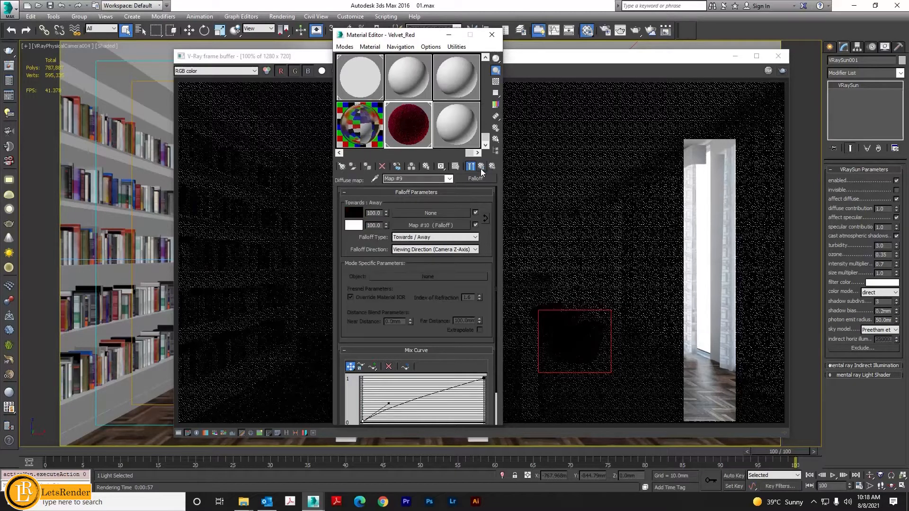
{"action": "left_click", "coordinate": [481, 166]}
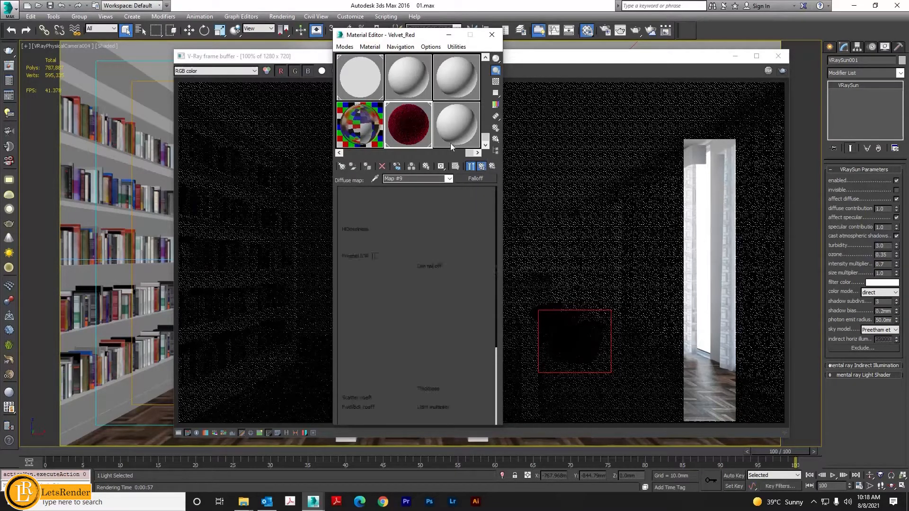
Review the map slots of Velvet_Red and look into the Mix map used for bump.
{"action": "left_click_drag", "start_coordinate": [427, 31], "coordinate": [385, 14]}
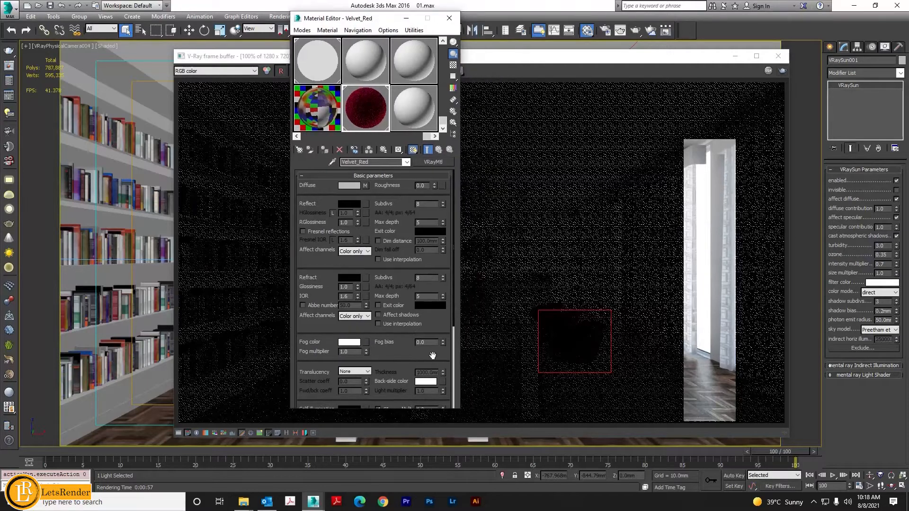
{"action": "scroll", "coordinate": [396, 321], "scroll_direction": "down", "scroll_amount": 2}
{"action": "scroll", "coordinate": [397, 321], "scroll_direction": "down", "scroll_amount": 3}
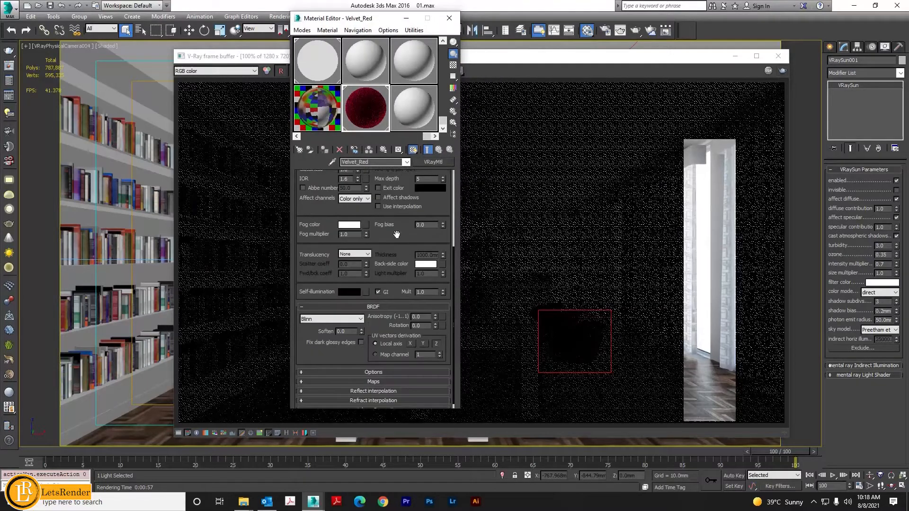
{"action": "left_click", "coordinate": [326, 382]}
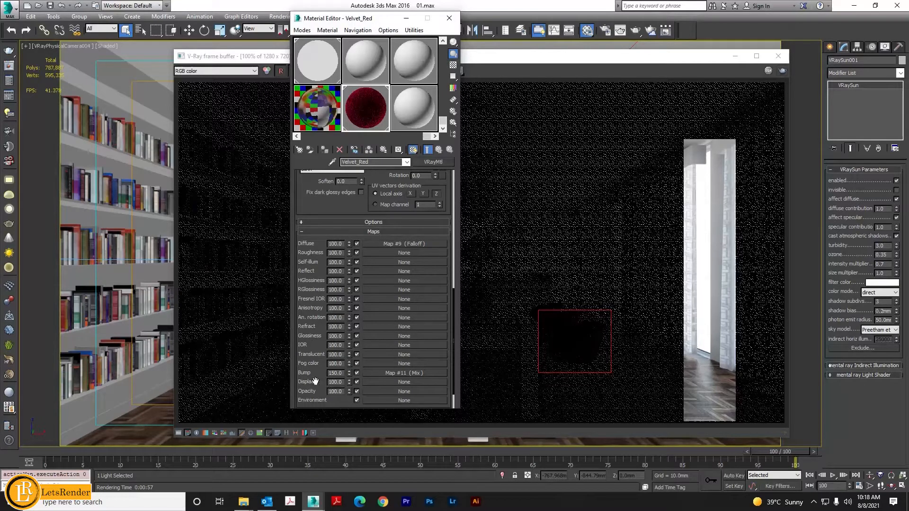
{"action": "left_click", "coordinate": [382, 374]}
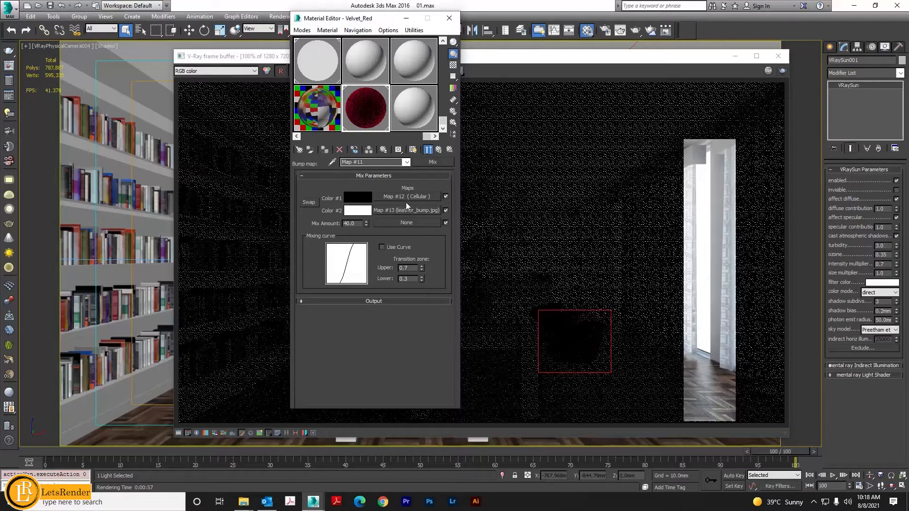
{"action": "left_click", "coordinate": [438, 149]}
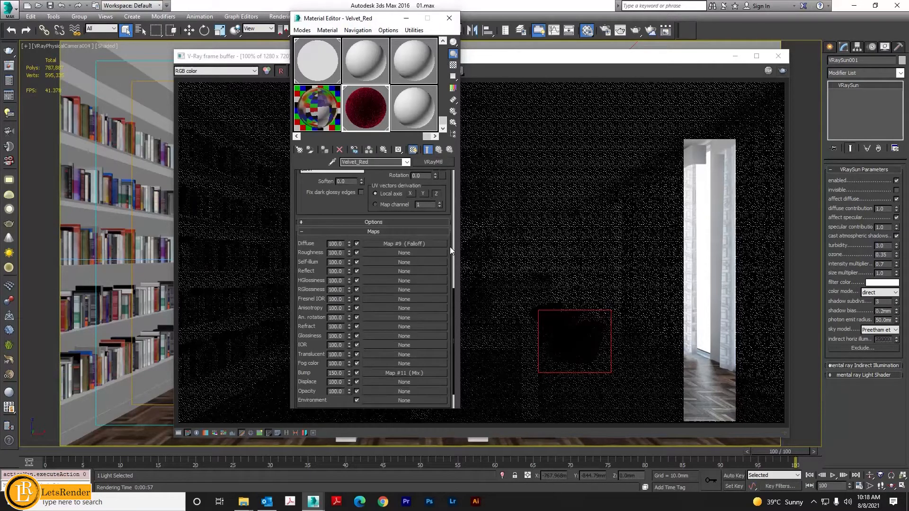
Reopen the bump Mix map and check its Color #1 and Color #2.
{"action": "left_click", "coordinate": [409, 373]}
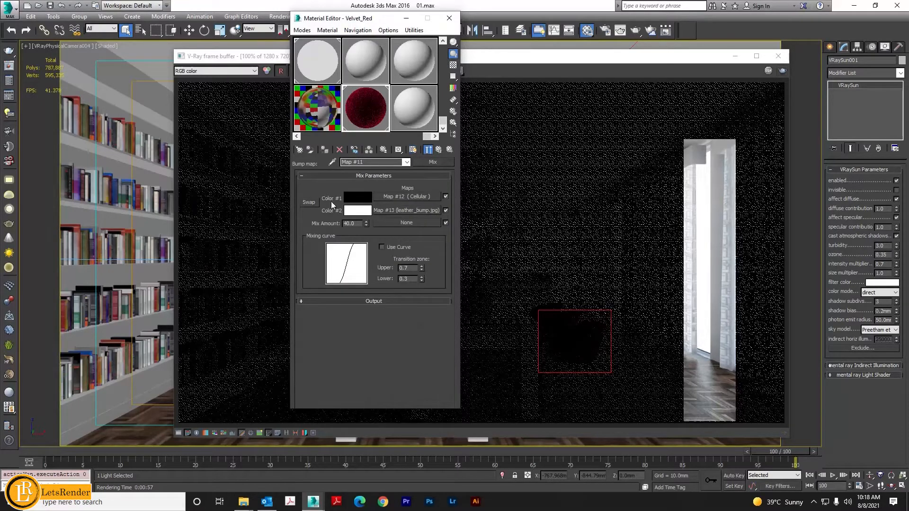
{"action": "left_click", "coordinate": [359, 205]}
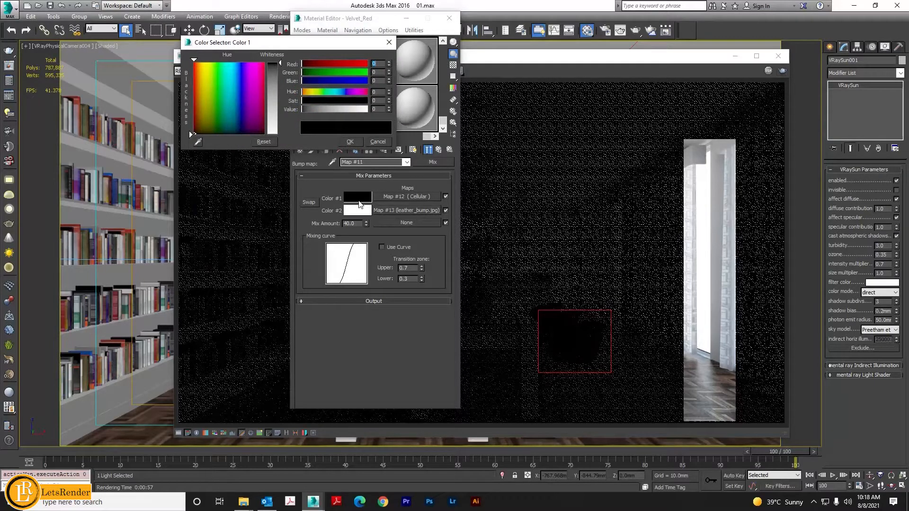
{"action": "left_click", "coordinate": [358, 215]}
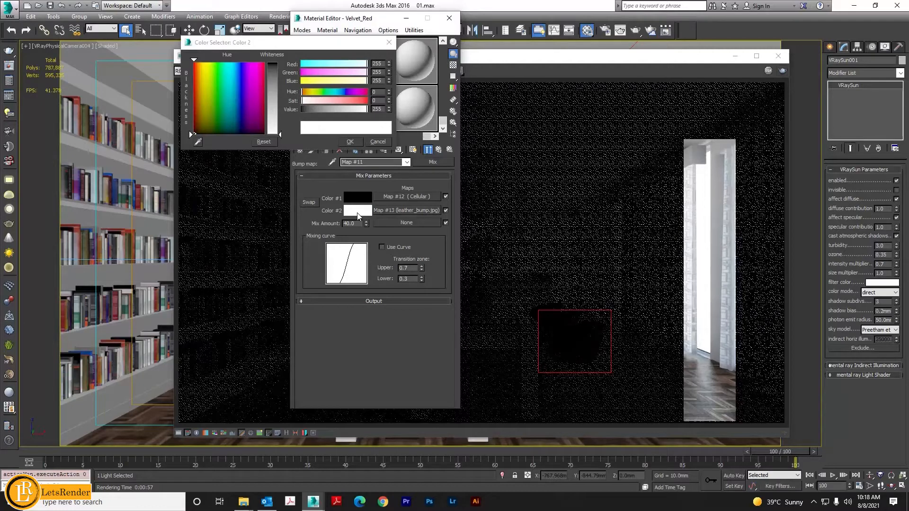
{"action": "left_click", "coordinate": [350, 142]}
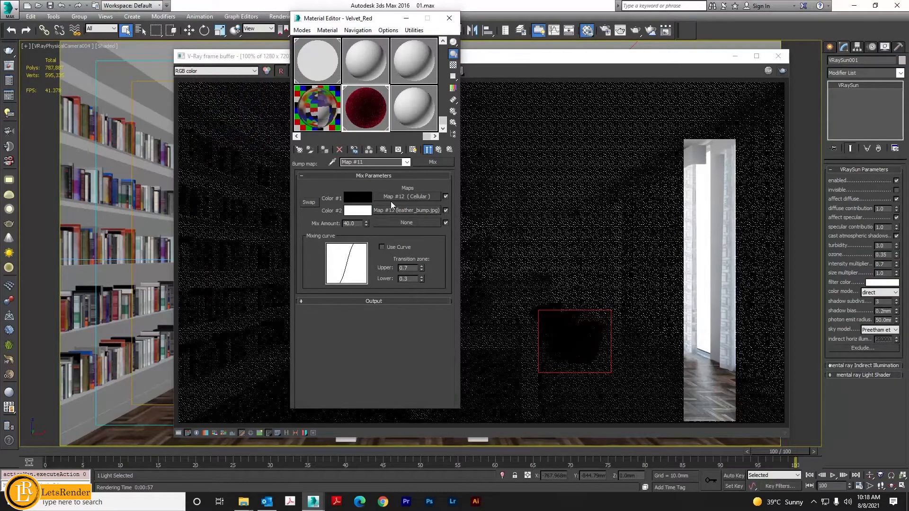
Inspect the Cellular map inside the bump Mix map, including both division colors, and return to the Mix level.
{"action": "left_click", "coordinate": [410, 195]}
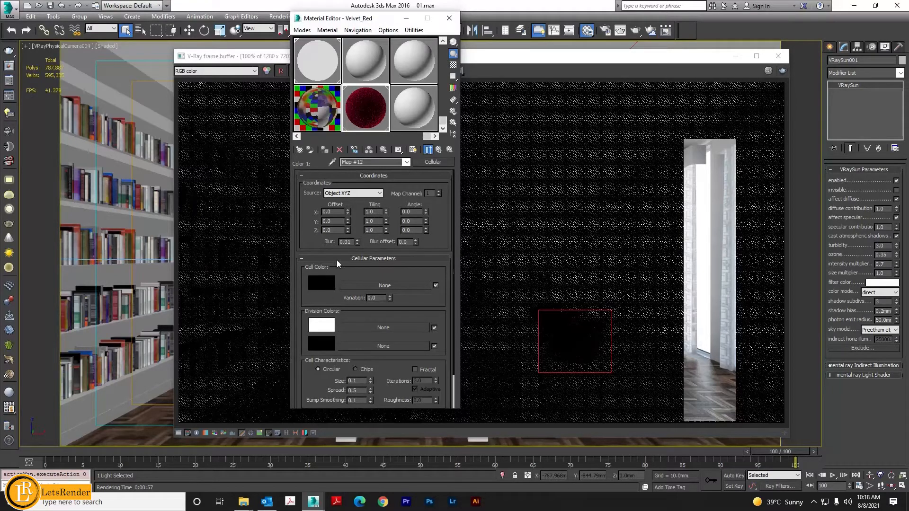
{"action": "left_click", "coordinate": [321, 326]}
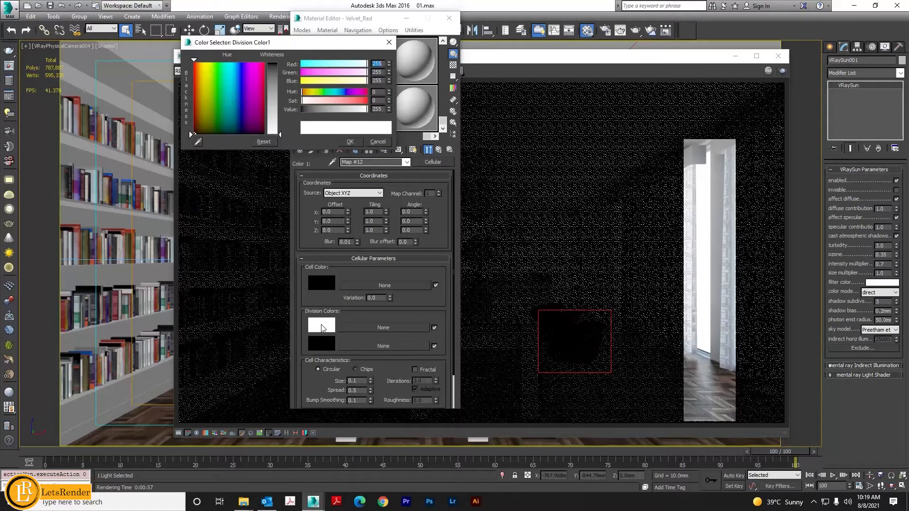
{"action": "left_click", "coordinate": [326, 346]}
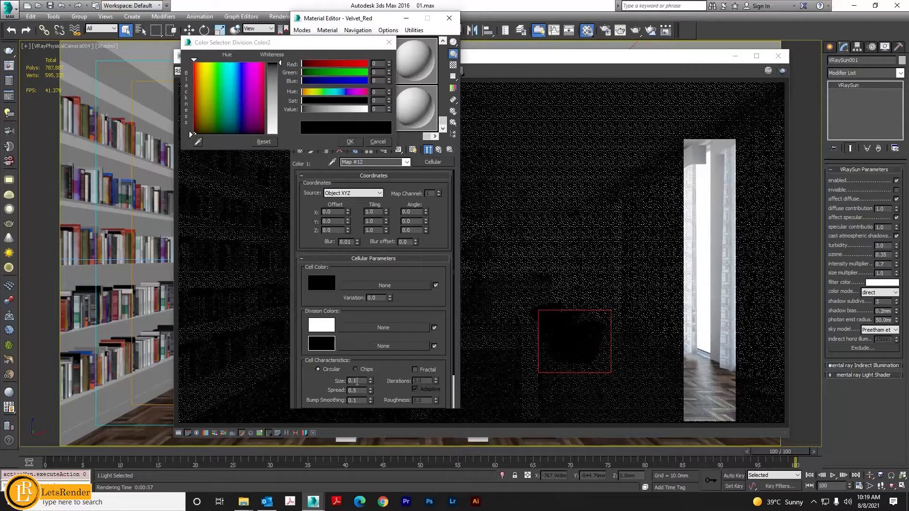
{"action": "left_click", "coordinate": [350, 142]}
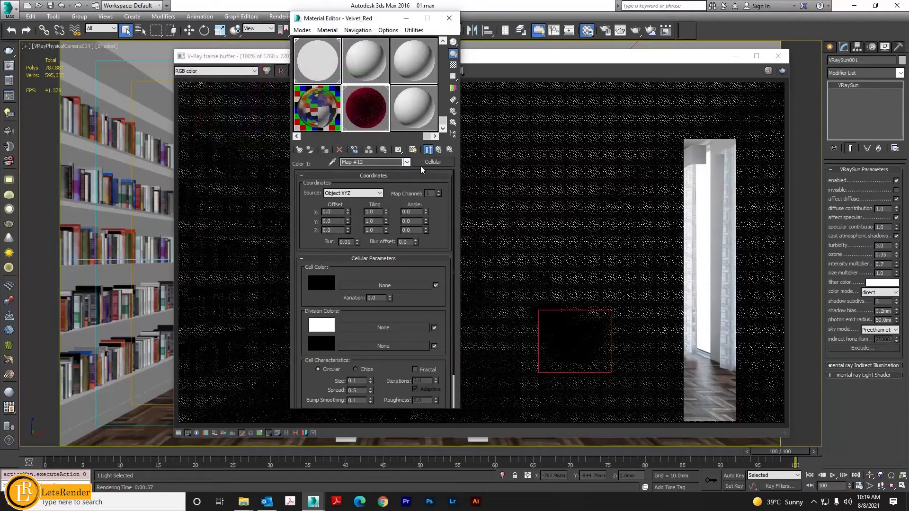
{"action": "left_click", "coordinate": [439, 150]}
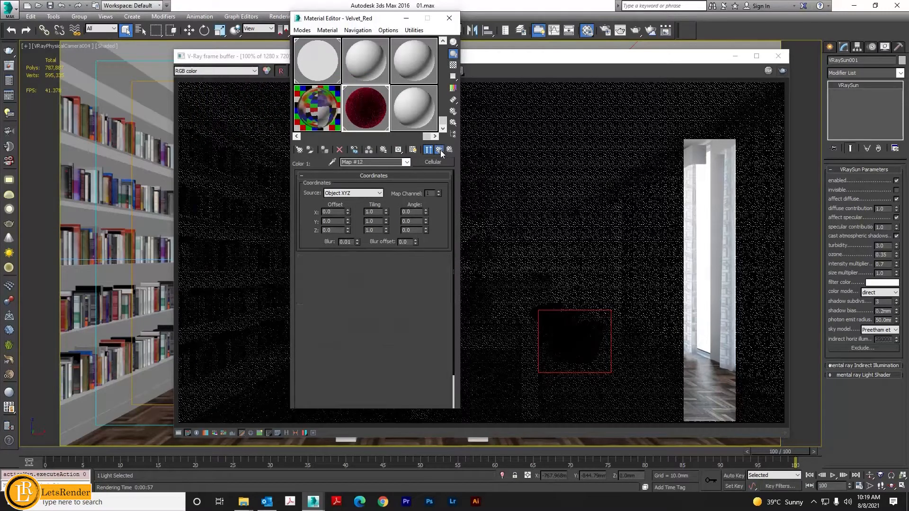
Bring the material samples back to the first slots and render the region around the red chair.
{"action": "left_click_drag", "start_coordinate": [443, 122], "coordinate": [440, 54]}
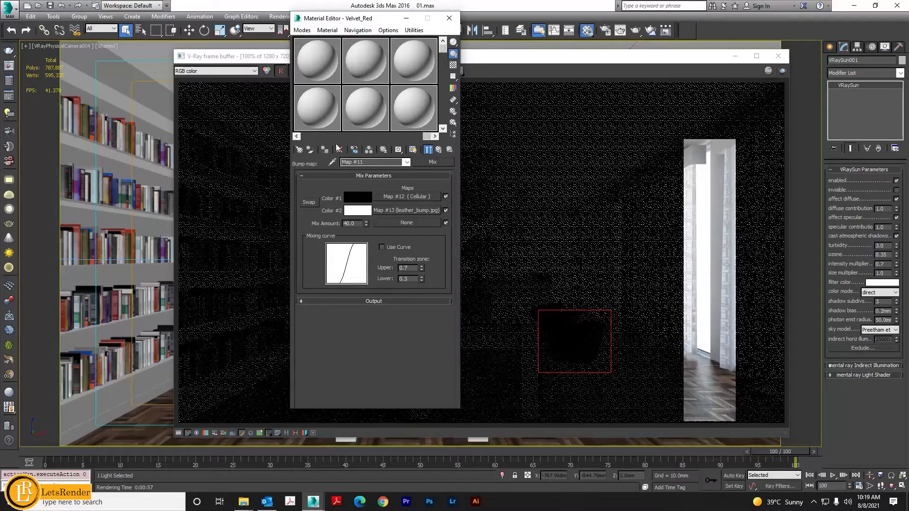
{"action": "left_click_drag", "start_coordinate": [425, 136], "coordinate": [303, 136]}
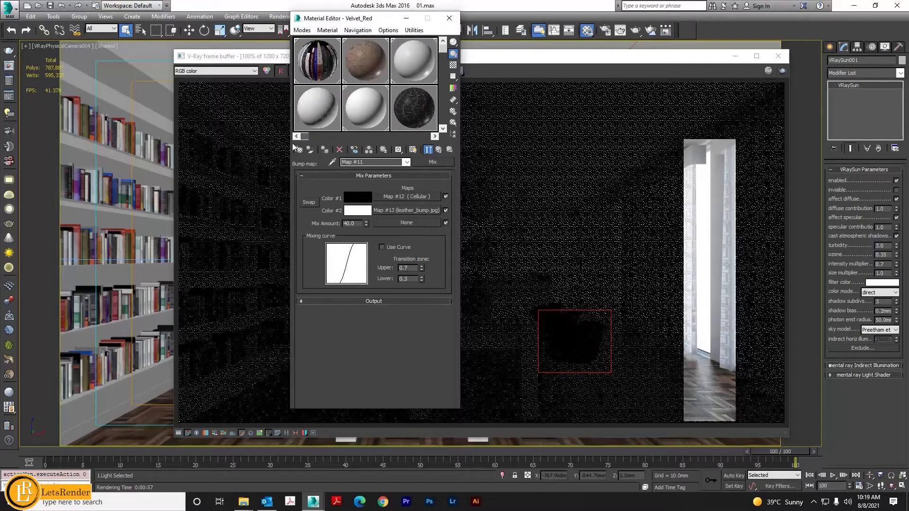
{"action": "left_click", "coordinate": [782, 70]}
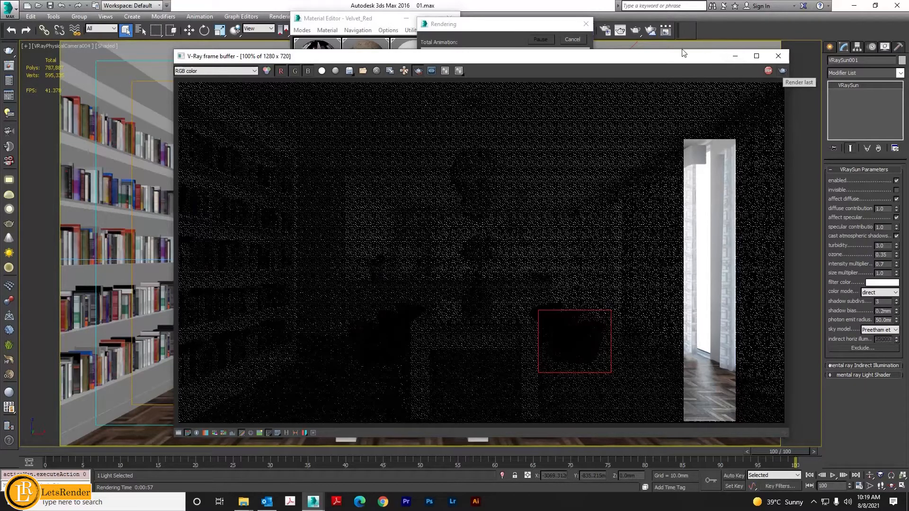
{"action": "left_click", "coordinate": [504, 27]}
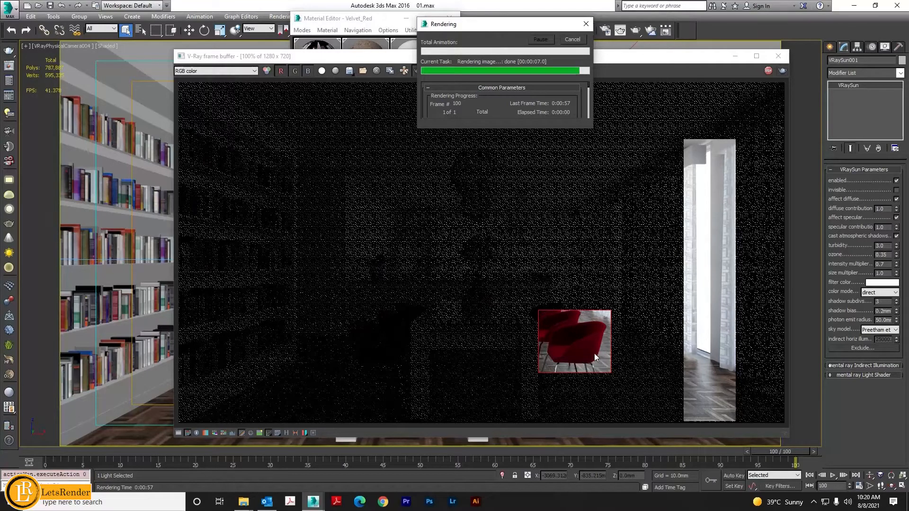
Examine the rendered red velvet chair at 200% zoom and return the frame buffer to 100%.
{"action": "scroll", "coordinate": [594, 353], "scroll_direction": "up", "scroll_amount": 1}
{"action": "scroll", "coordinate": [595, 352], "scroll_direction": "up", "scroll_amount": 1}
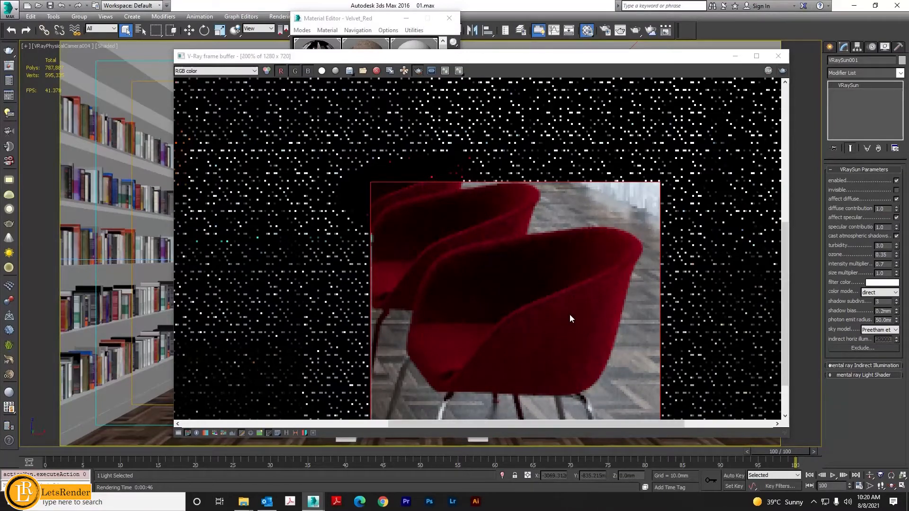
{"action": "scroll", "coordinate": [570, 315], "scroll_direction": "down", "scroll_amount": 3}
{"action": "scroll", "coordinate": [510, 314], "scroll_direction": "up", "scroll_amount": 1}
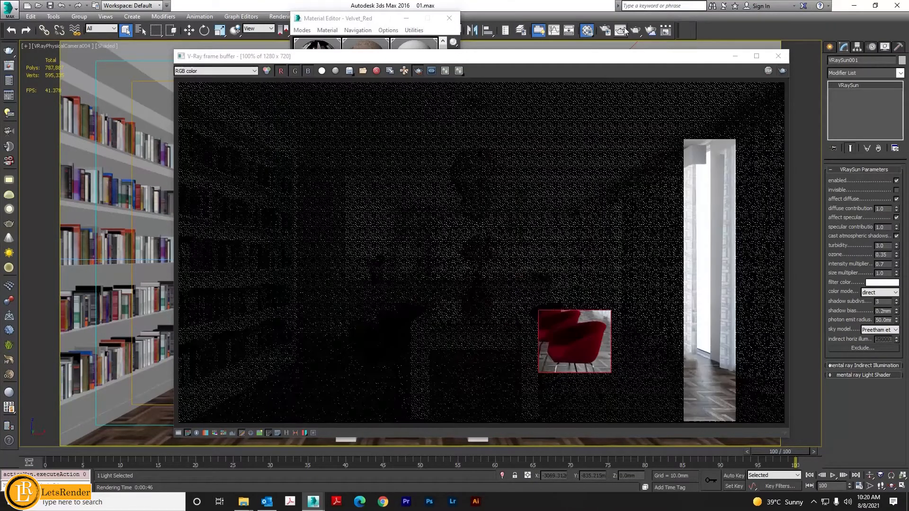
Bring the Material Editor forward and review the black leather Material #24, from its basic parameters down to its map assignments.
{"action": "left_click", "coordinate": [376, 21]}
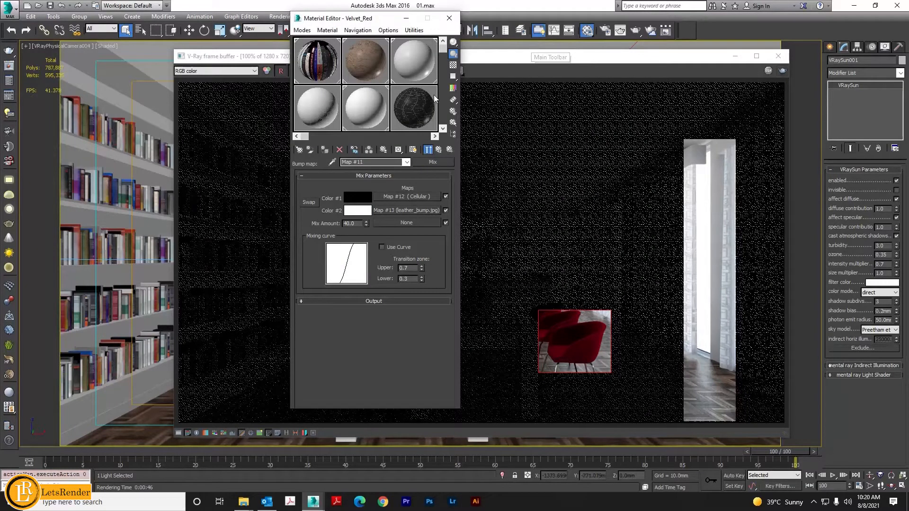
{"action": "left_click", "coordinate": [409, 116]}
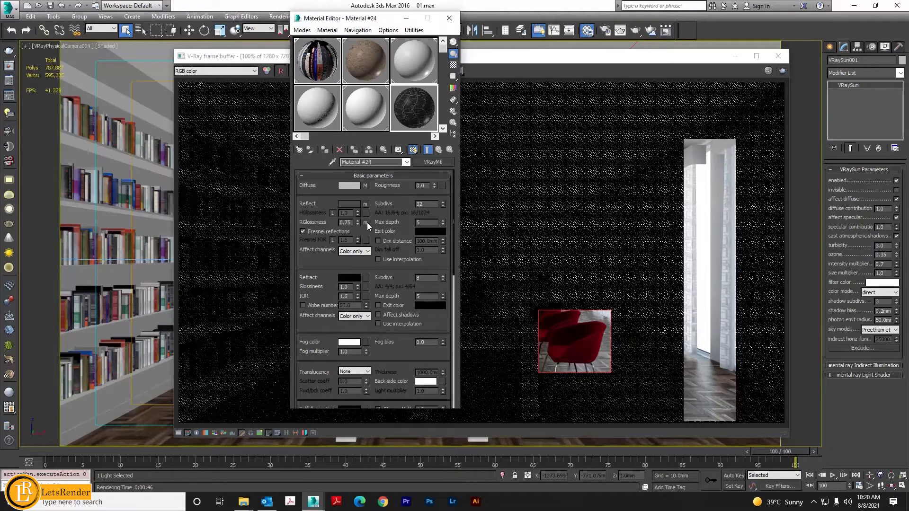
{"action": "scroll", "coordinate": [368, 222], "scroll_direction": "down", "scroll_amount": 10}
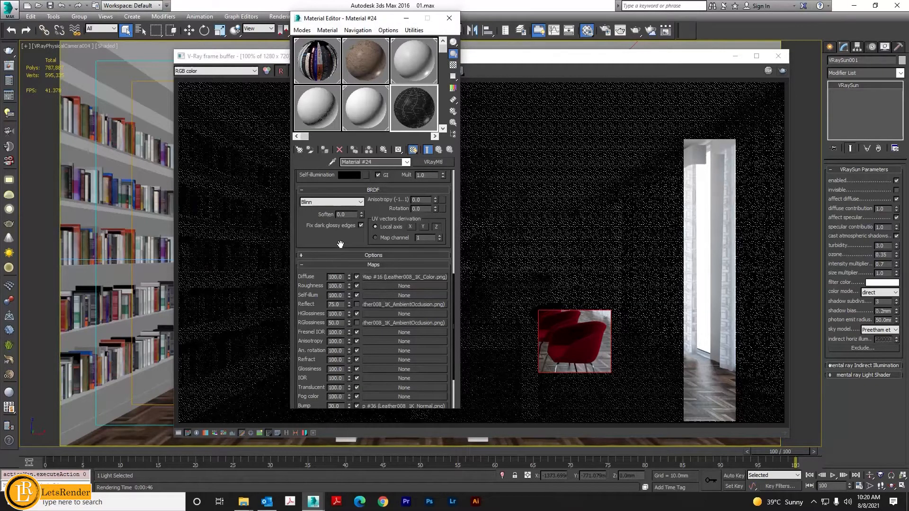
{"action": "scroll", "coordinate": [335, 234], "scroll_direction": "down", "scroll_amount": 3}
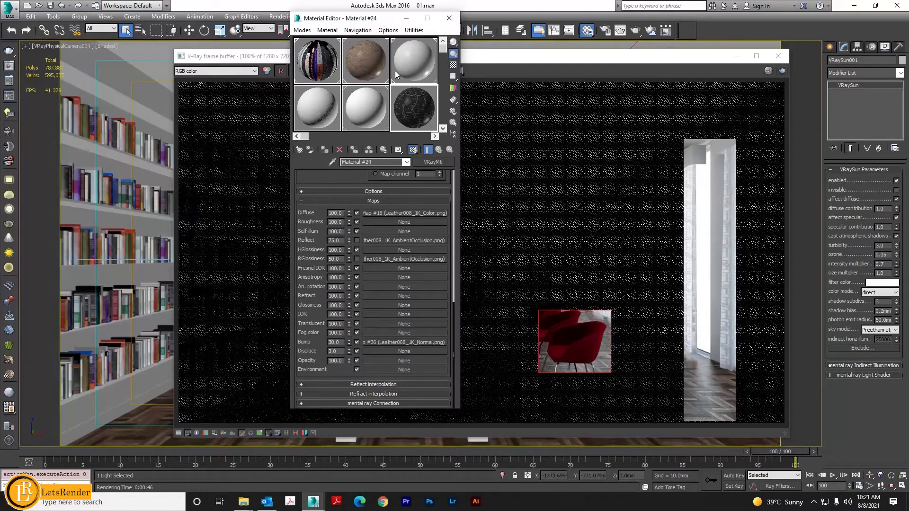
Inspect the k counter material's reflection color and its other basic parameters, leaving them unchanged.
{"action": "left_click", "coordinate": [373, 62]}
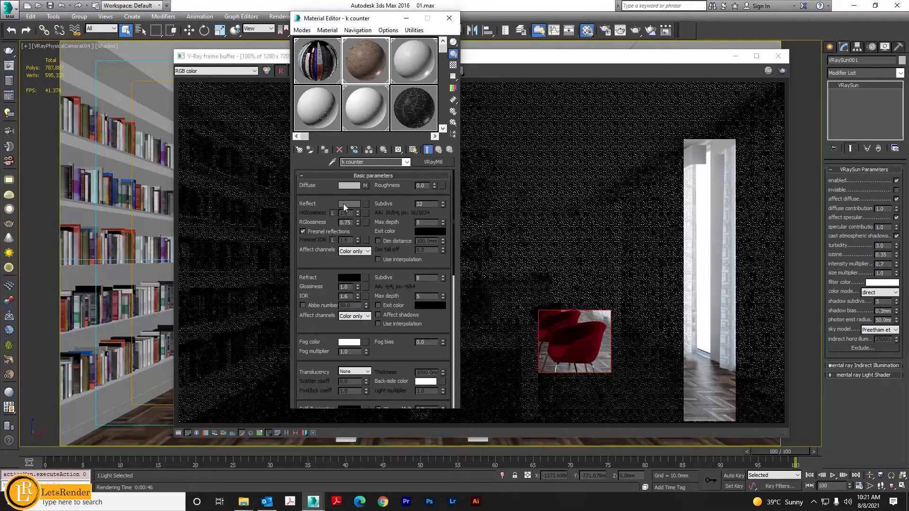
{"action": "left_click", "coordinate": [348, 205]}
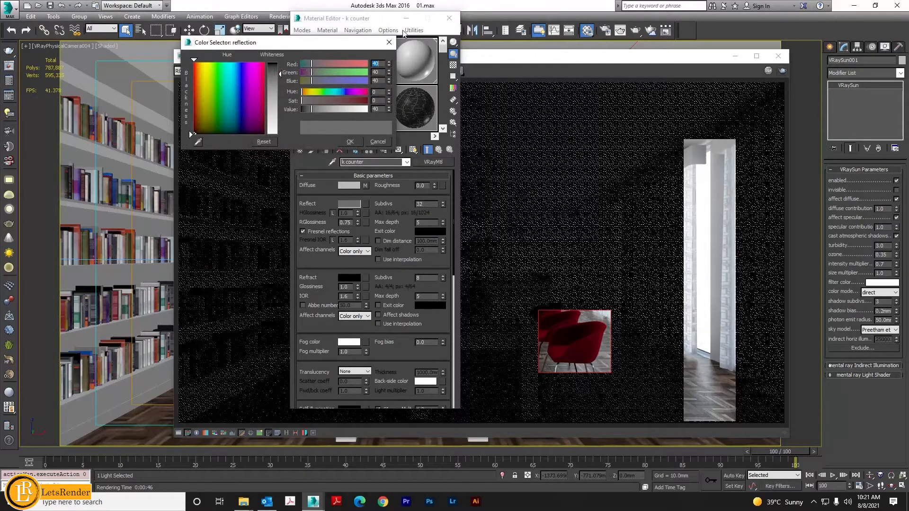
{"action": "left_click", "coordinate": [389, 43]}
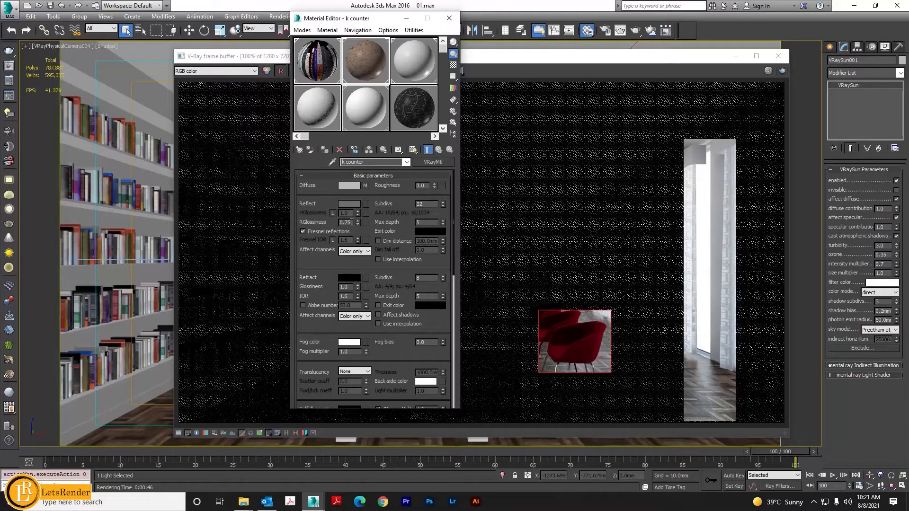
{"action": "left_click_drag", "start_coordinate": [399, 358], "coordinate": [426, 30]}
{"action": "scroll", "coordinate": [374, 284], "scroll_direction": "up", "scroll_amount": 10}
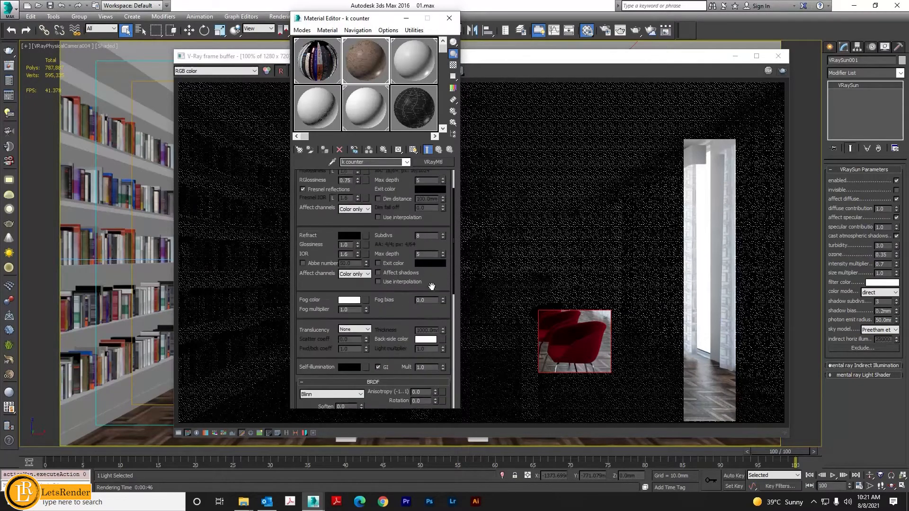
Open the wall material to review its parameters.
{"action": "left_click", "coordinate": [410, 60]}
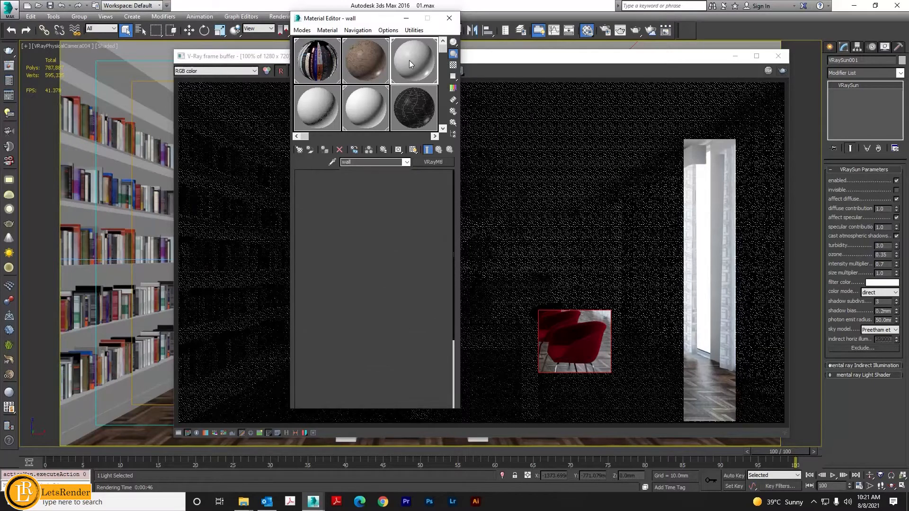